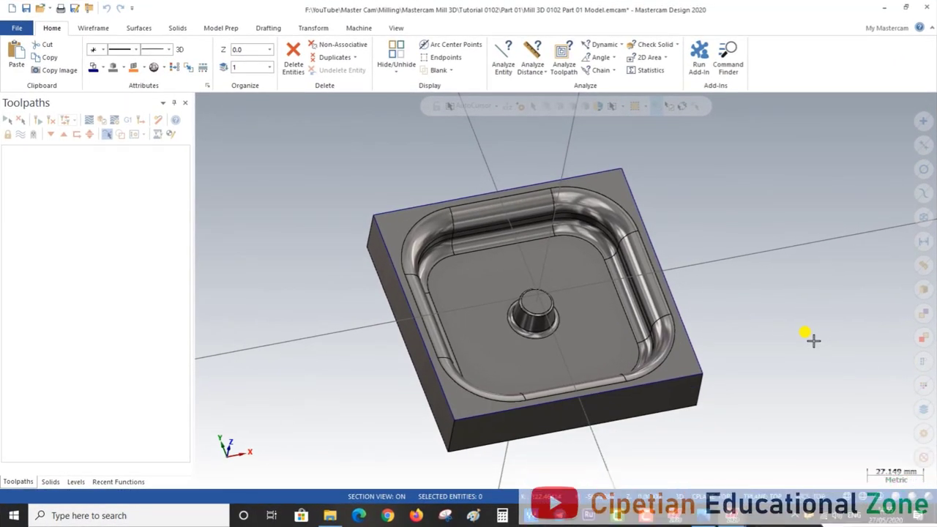
Orbit the finished part to inspect its pocket and central boss from several angles.
mouse_move(677, 233)
middle_down()
mouse_move(690, 229)
mouse_move(676, 261)
mouse_move(686, 218)
middle_up()
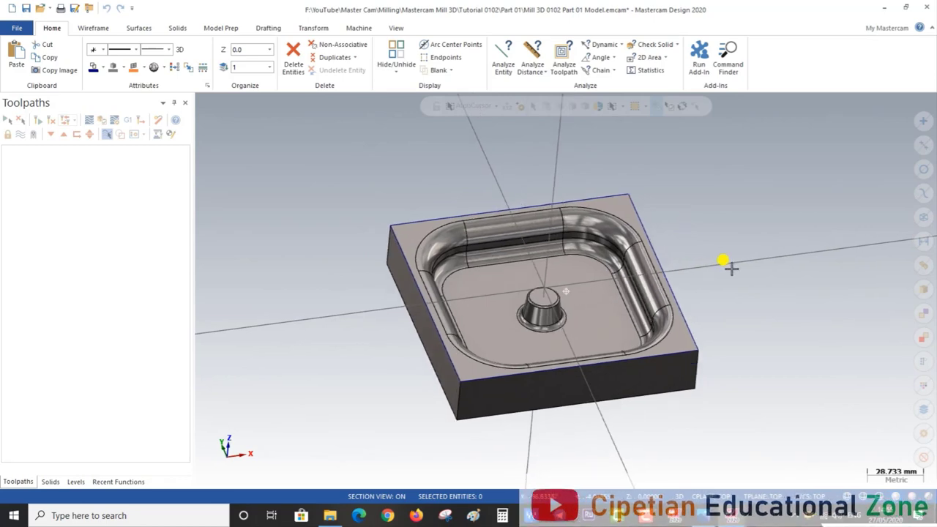
mouse_move(731, 268)
middle_down()
mouse_move(713, 256)
mouse_move(740, 256)
mouse_move(736, 284)
mouse_move(742, 261)
mouse_move(754, 265)
mouse_move(736, 263)
mouse_move(727, 281)
mouse_move(728, 259)
mouse_move(740, 254)
mouse_move(747, 264)
middle_up()
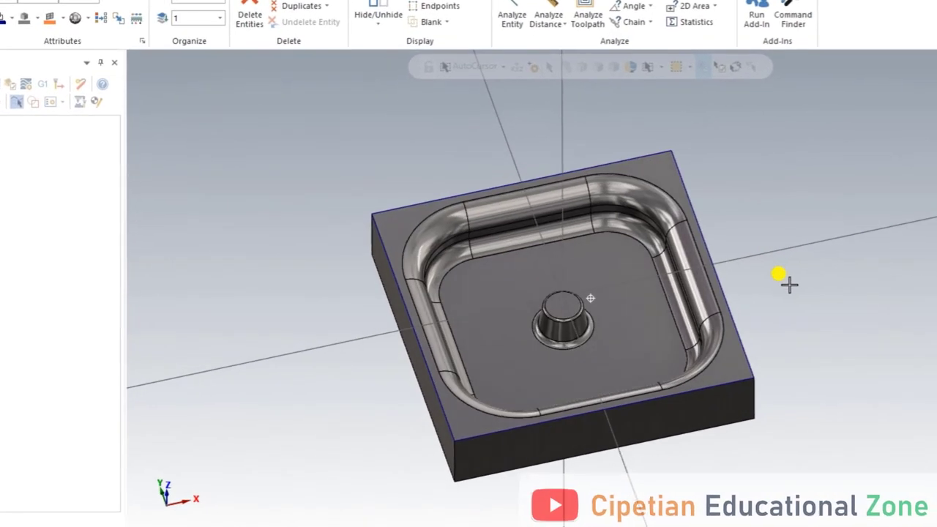
middle_drag(788, 284, 795, 259)
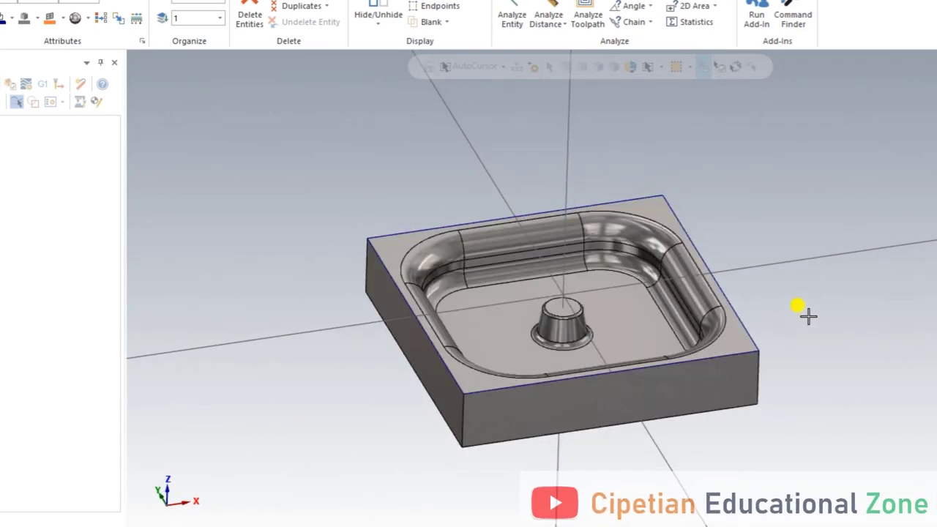
middle_drag(808, 316, 817, 328)
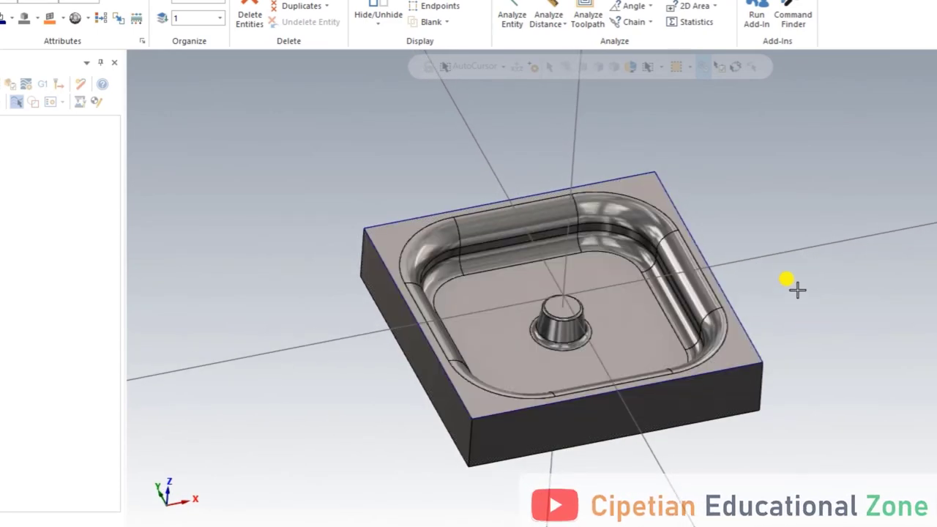
mouse_move(797, 290)
middle_down()
mouse_move(800, 301)
mouse_move(790, 283)
mouse_move(762, 284)
mouse_move(776, 296)
mouse_move(815, 274)
mouse_move(788, 271)
mouse_move(888, 278)
mouse_move(859, 294)
mouse_move(855, 310)
mouse_move(870, 288)
mouse_move(822, 298)
mouse_move(798, 314)
mouse_move(813, 297)
mouse_move(915, 272)
mouse_move(908, 279)
middle_up()
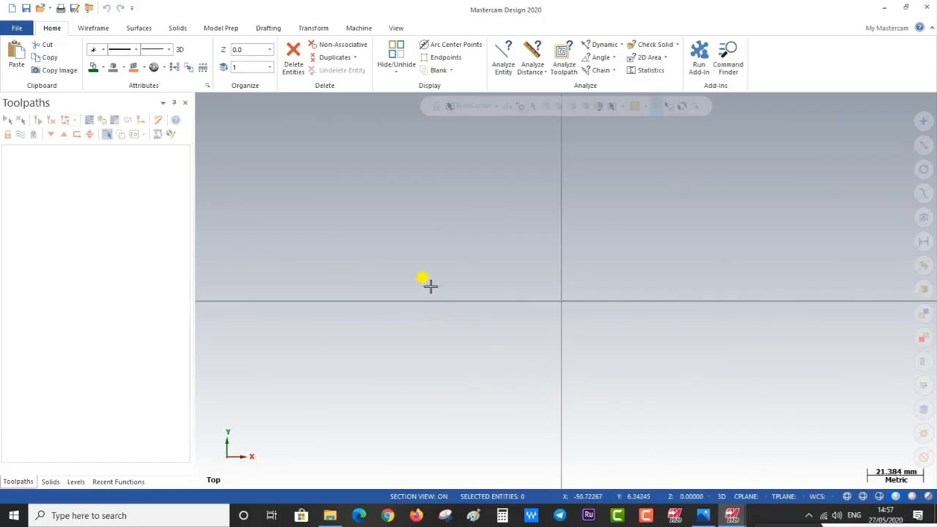
Draw a 127 × 127 square centred on the origin.
click(92, 28)
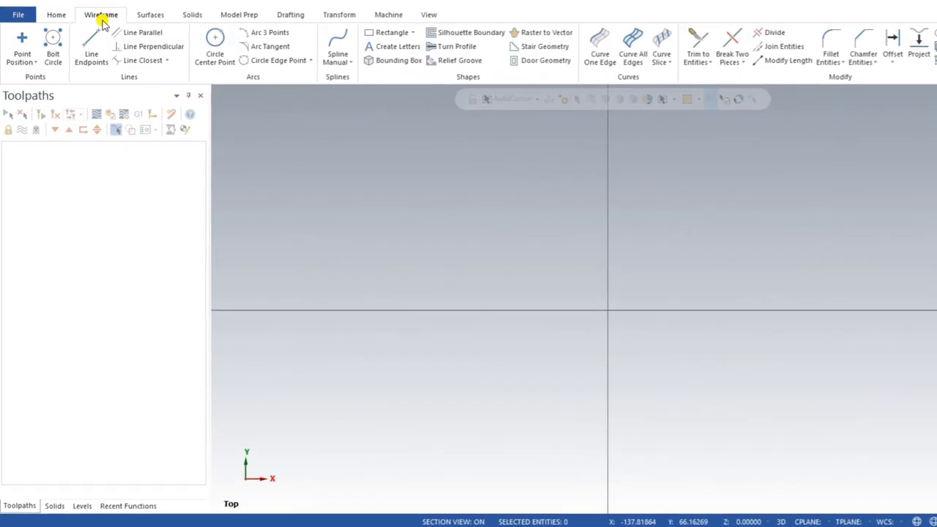
click(373, 38)
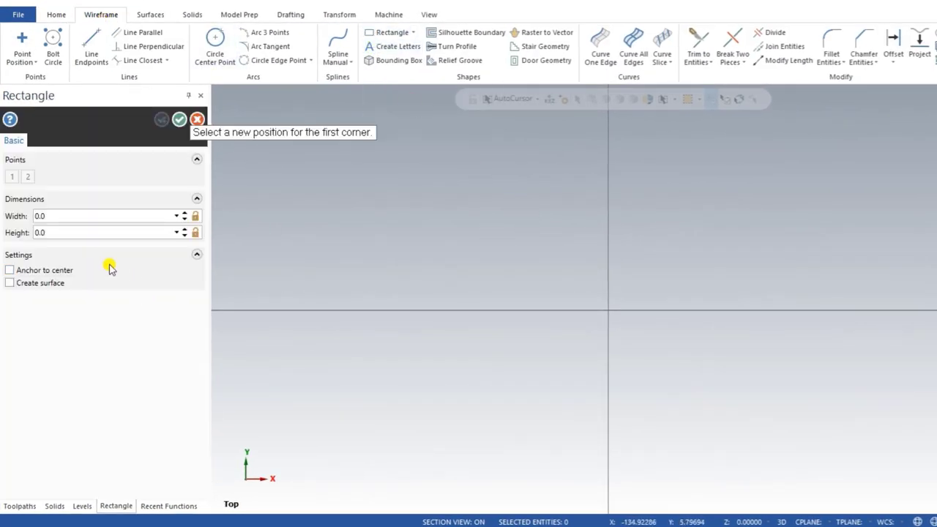
click(607, 309)
click(721, 379)
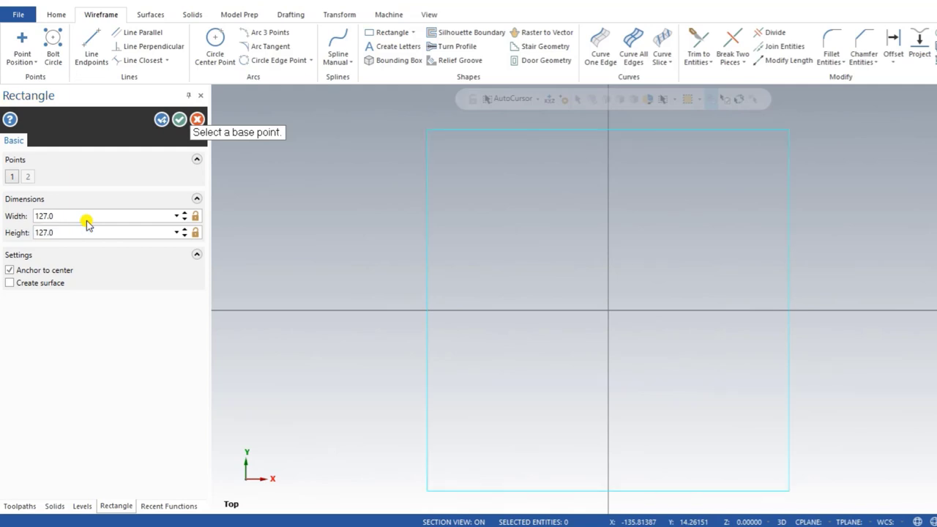
click(179, 119)
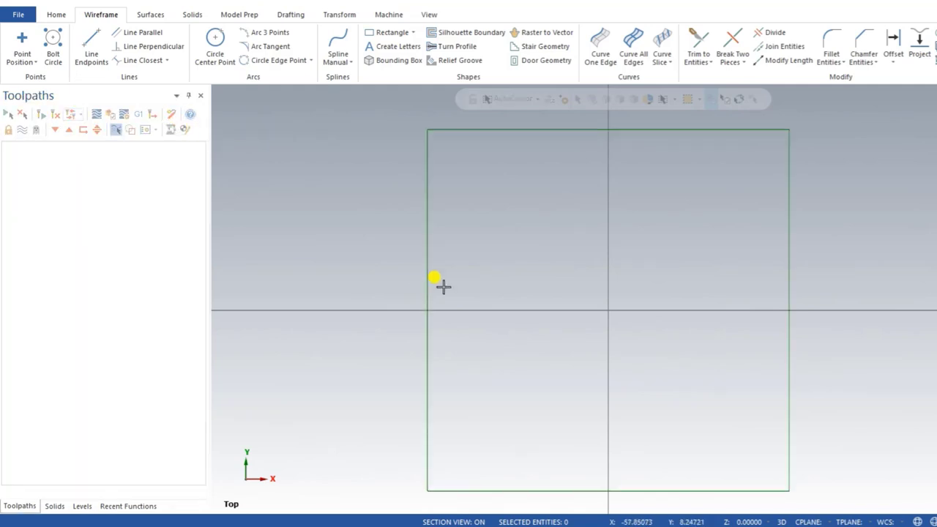
scroll(444, 286, down, 1)
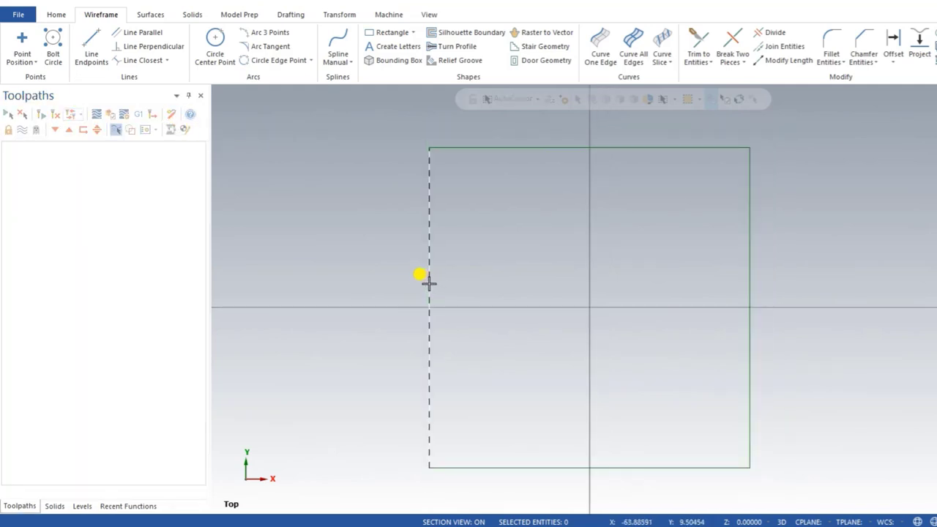
Add a concentric 101.5 × 101.5 square at the origin, then return to the top view.
click(370, 35)
click(592, 309)
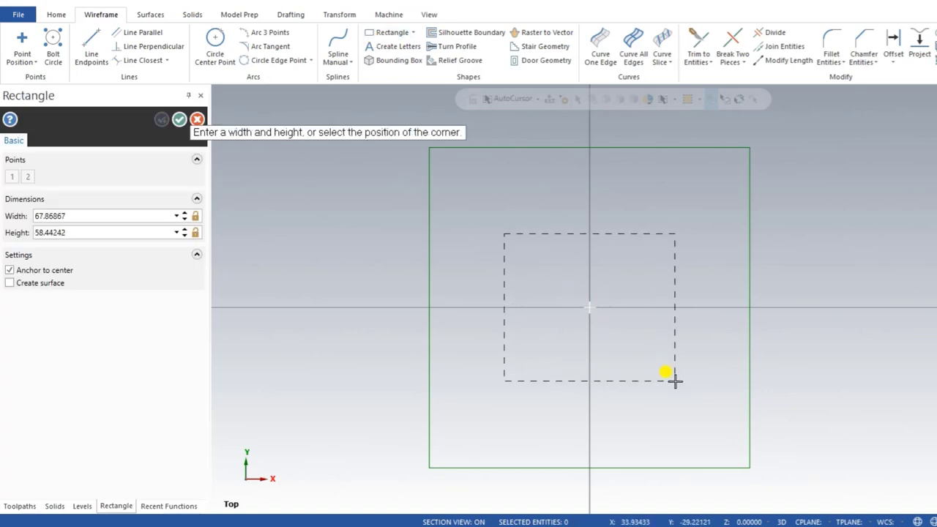
click(688, 404)
text(101.5)
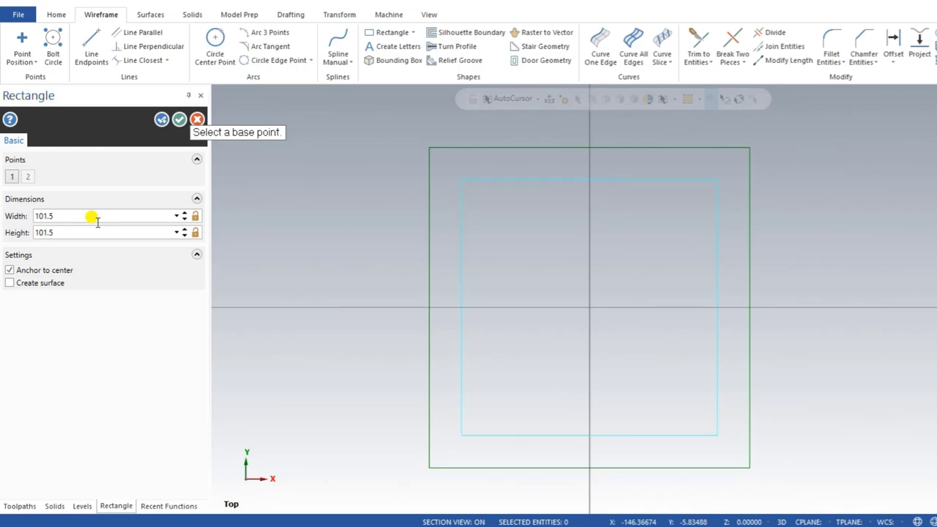
key(Return)
click(179, 119)
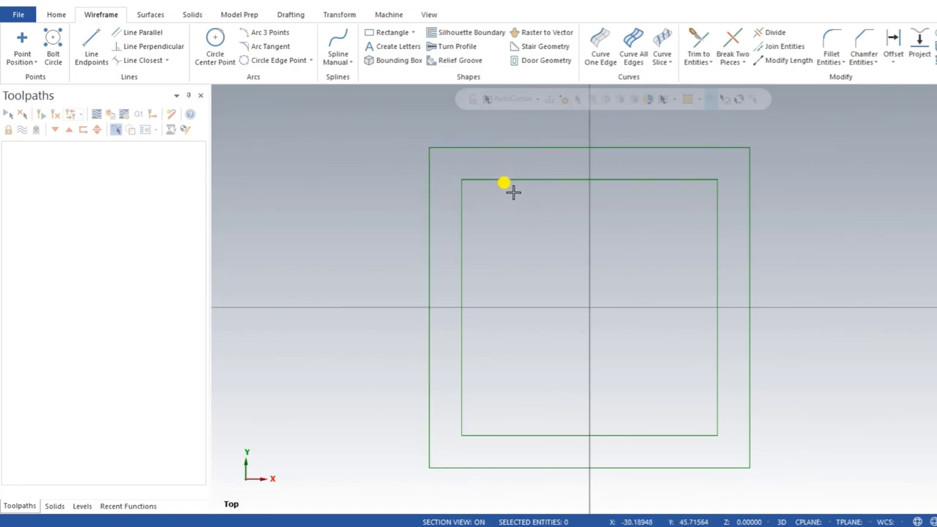
middle_drag(537, 276, 531, 267)
right_click(531, 266)
click(540, 309)
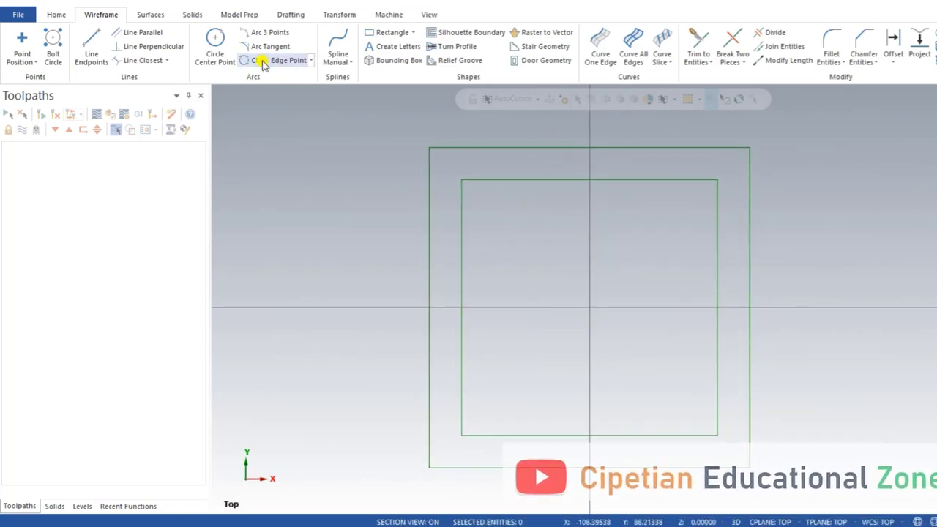
Place a circle of diameter 21.0 (radius 10.5) with its centre at the origin.
click(215, 38)
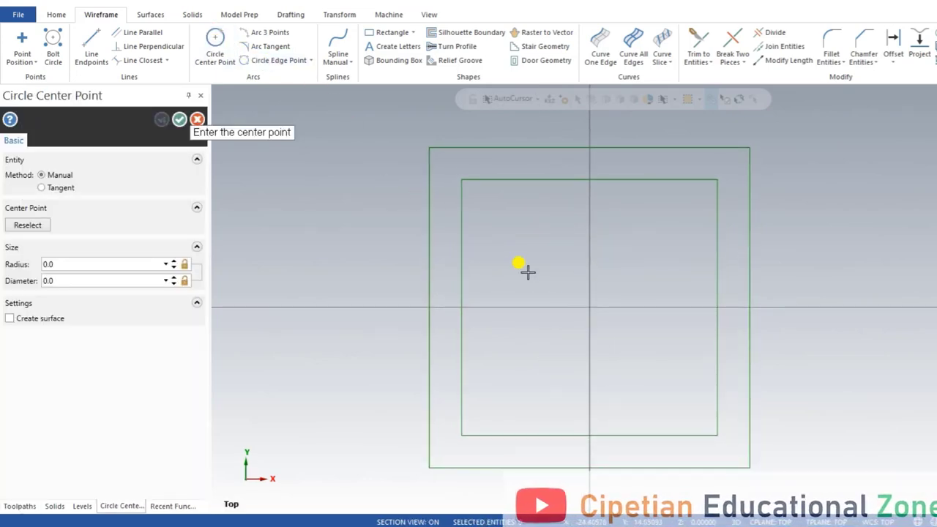
click(589, 308)
text(10.5)
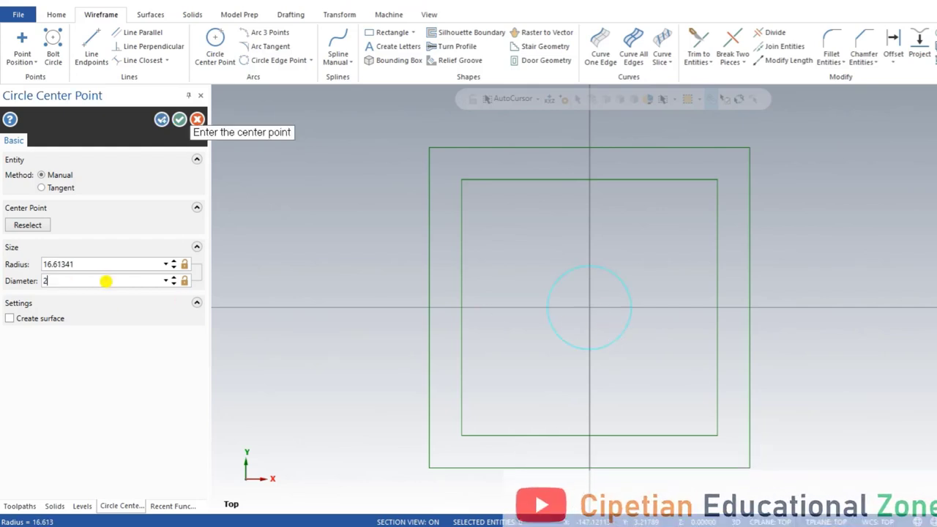
click(178, 119)
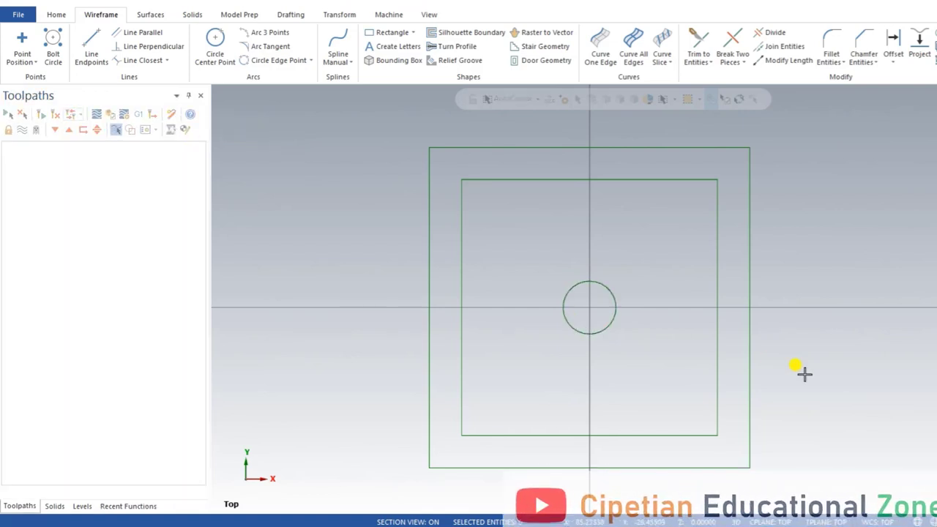
middle_drag(805, 374, 797, 245)
right_click(789, 219)
click(833, 300)
Extrude the outer 127 mm square downward by 25.5 into a solid block.
click(194, 15)
click(119, 49)
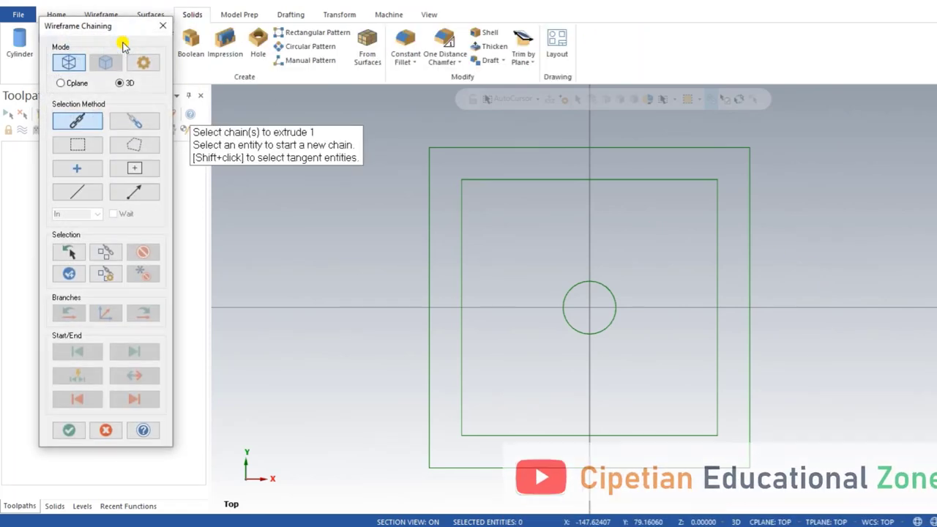
click(427, 220)
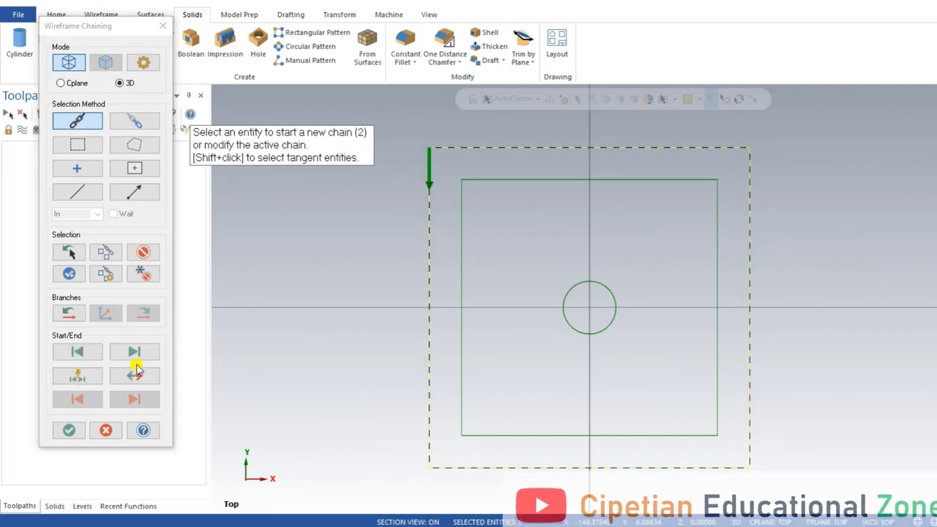
click(69, 429)
middle_drag(312, 330, 298, 282)
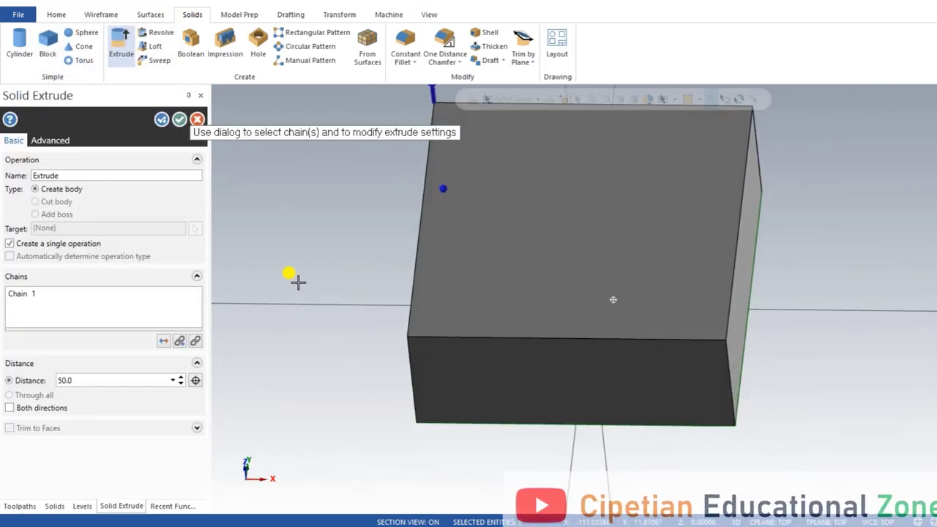
click(164, 340)
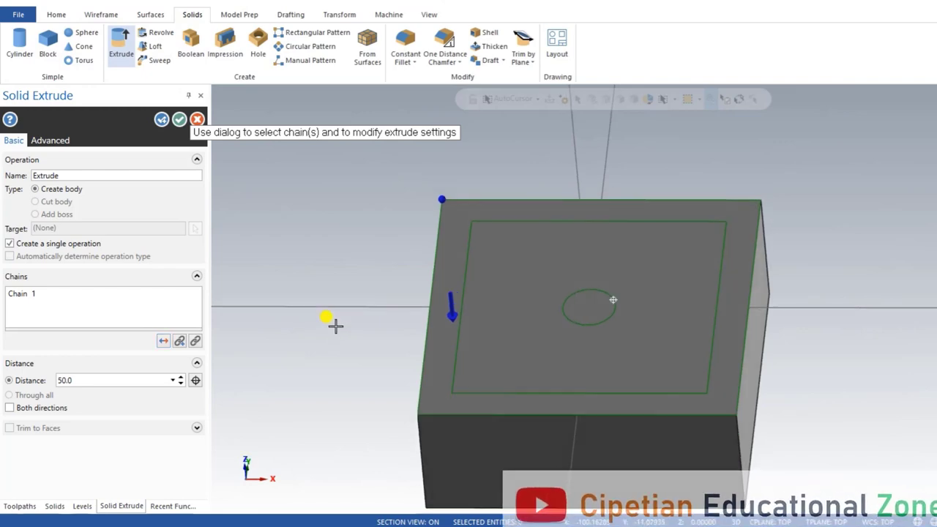
mouse_move(334, 324)
middle_down()
mouse_move(313, 247)
mouse_move(685, 507)
middle_up()
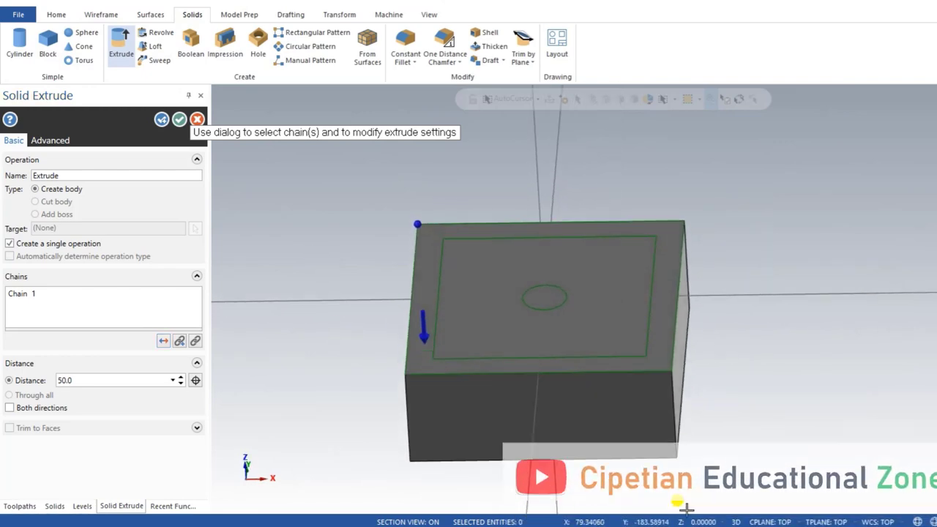
key(alt+Tab)
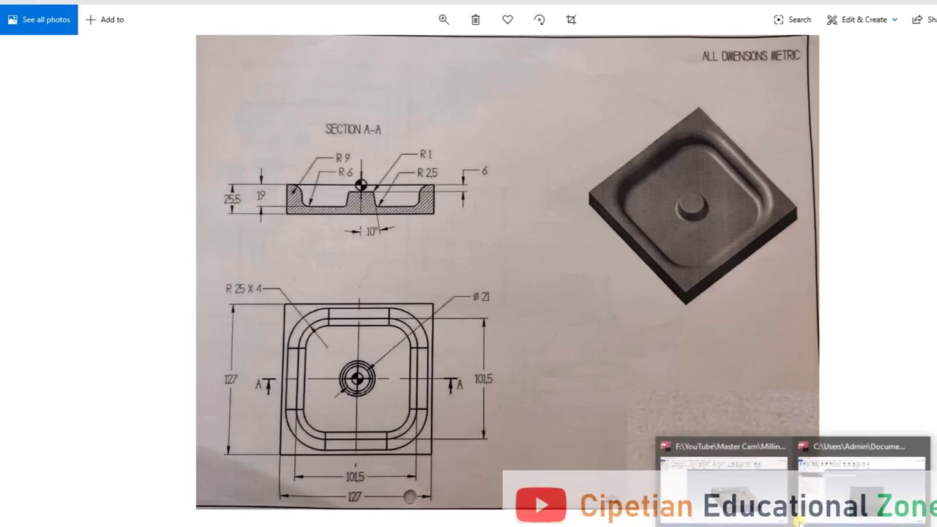
click(800, 519)
double_click(83, 379)
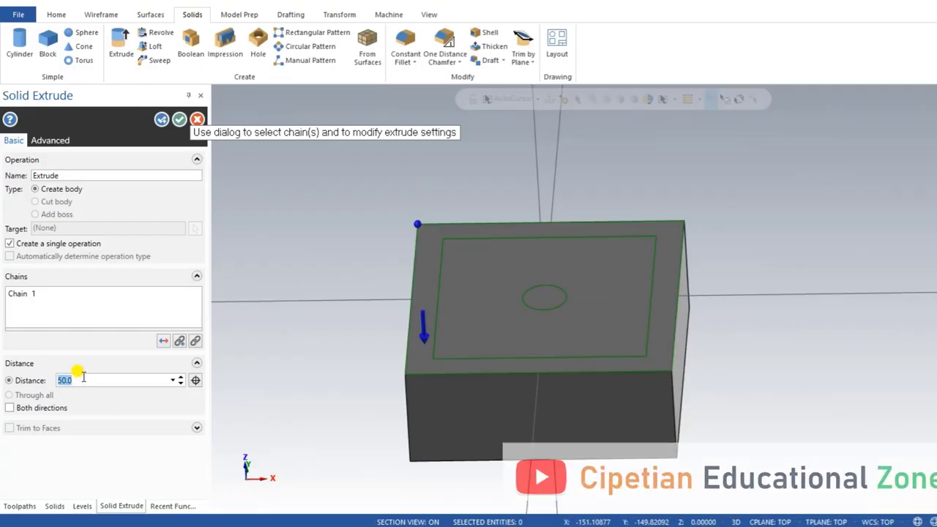
text(25.5)
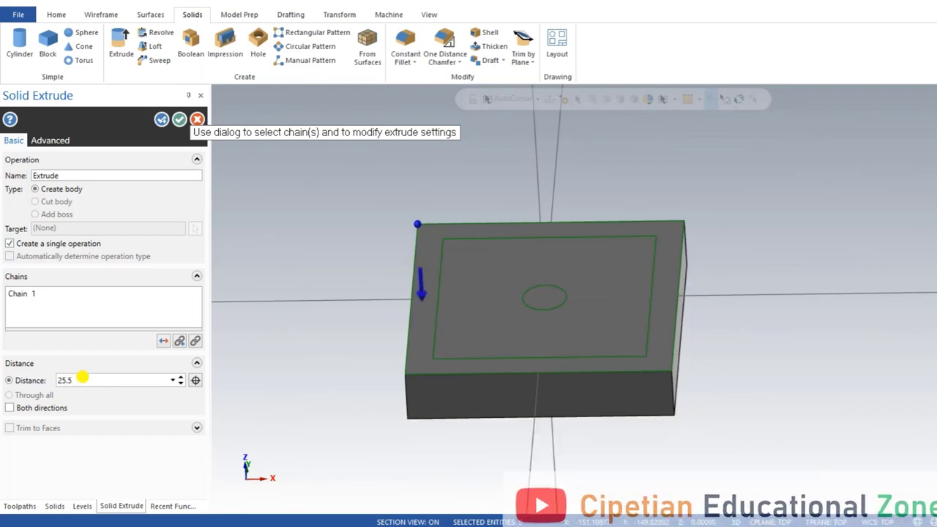
click(160, 120)
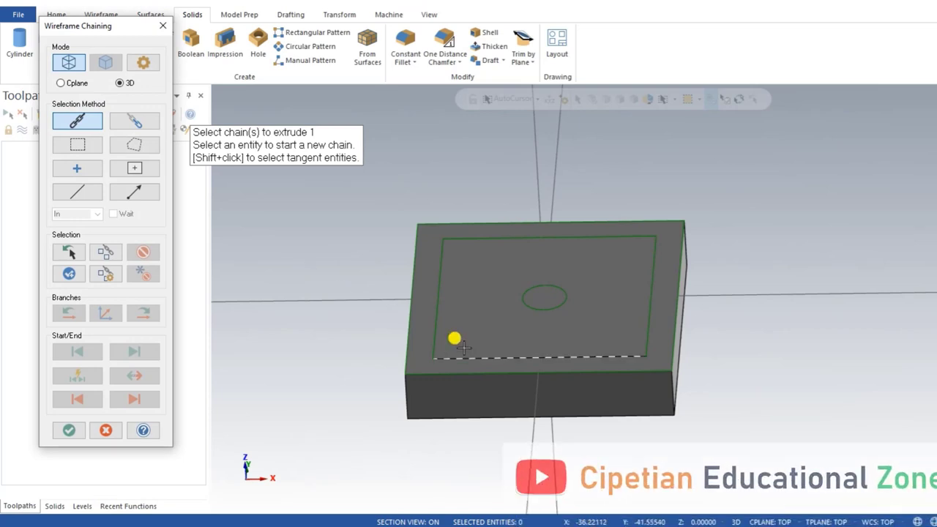
Cut the inner 101.5 mm square 19.0 deep into the block as a pocket, viewed from top.
click(442, 315)
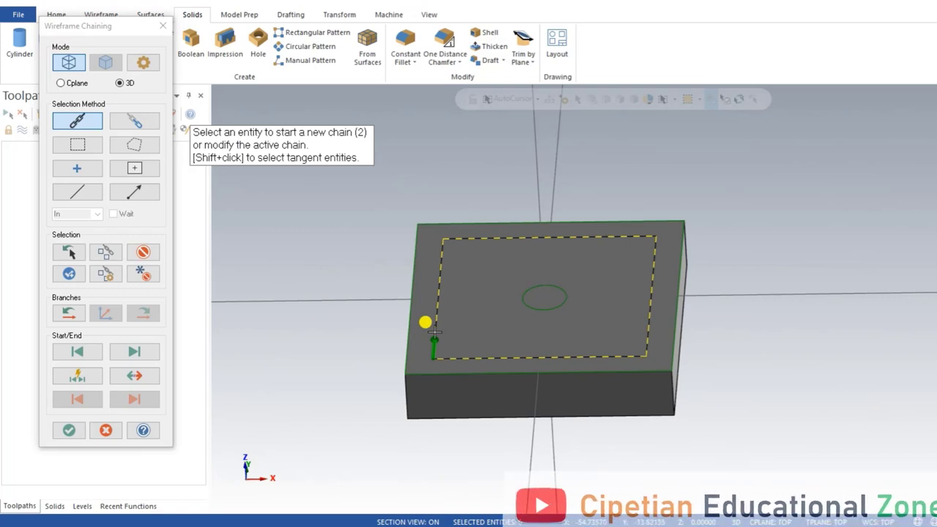
click(67, 431)
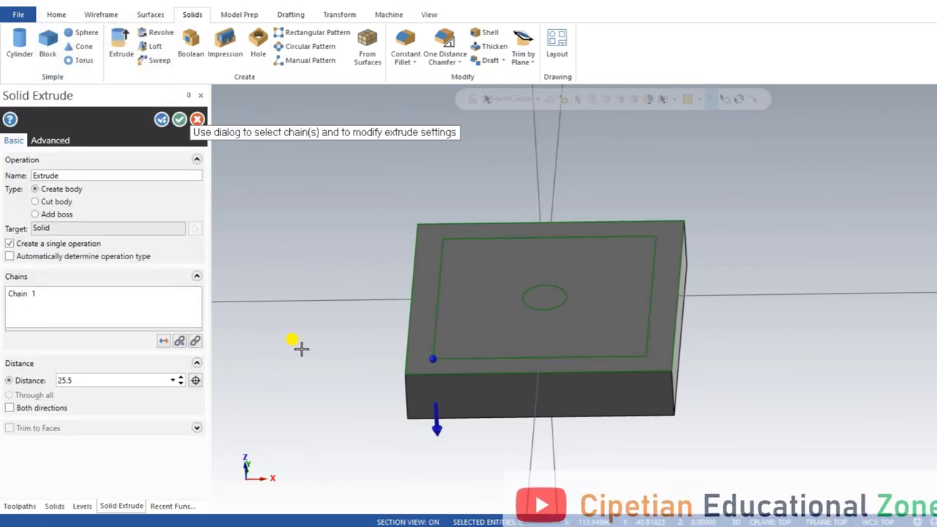
click(57, 201)
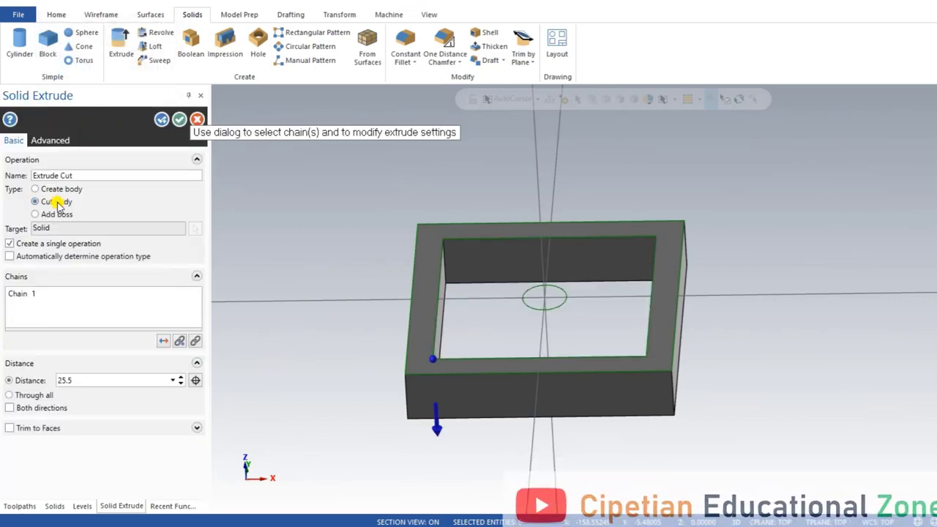
double_click(71, 380)
key(BackSpace)
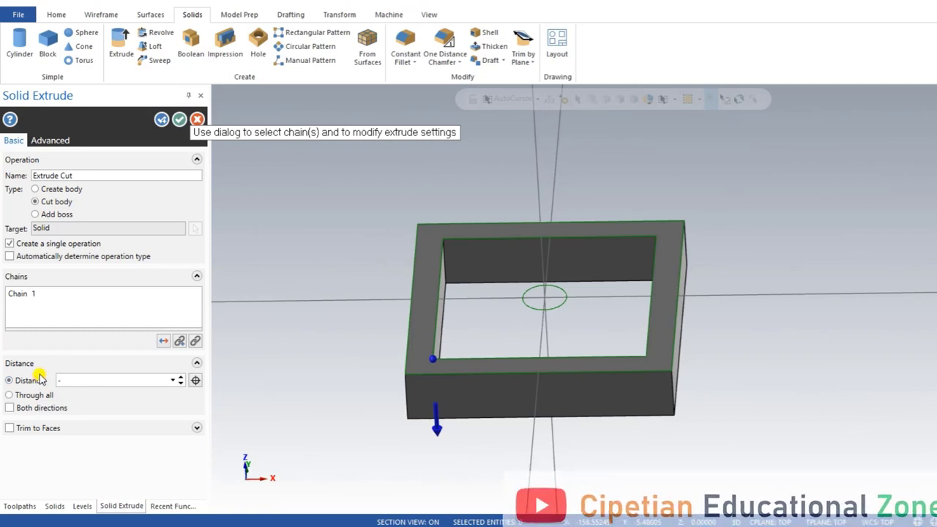
text(15)
key(Return)
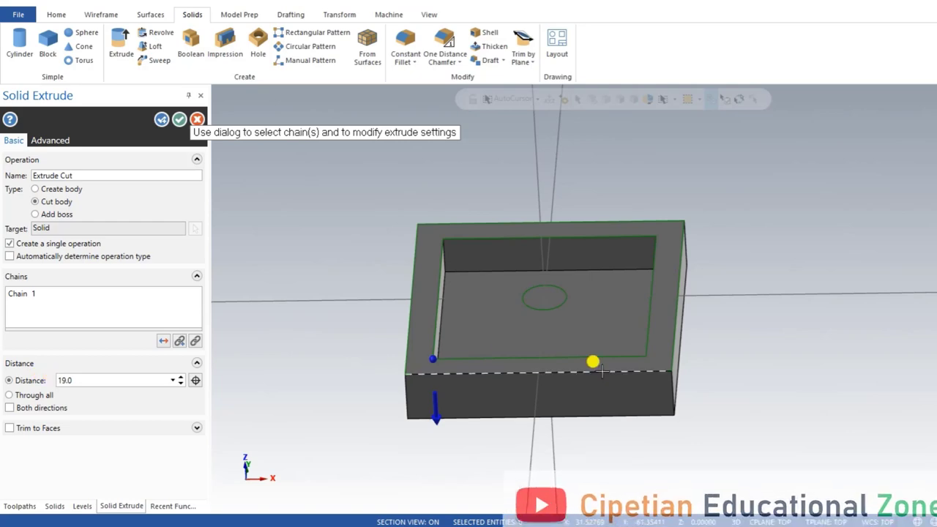
mouse_move(706, 362)
middle_down()
mouse_move(652, 357)
mouse_move(690, 356)
middle_up()
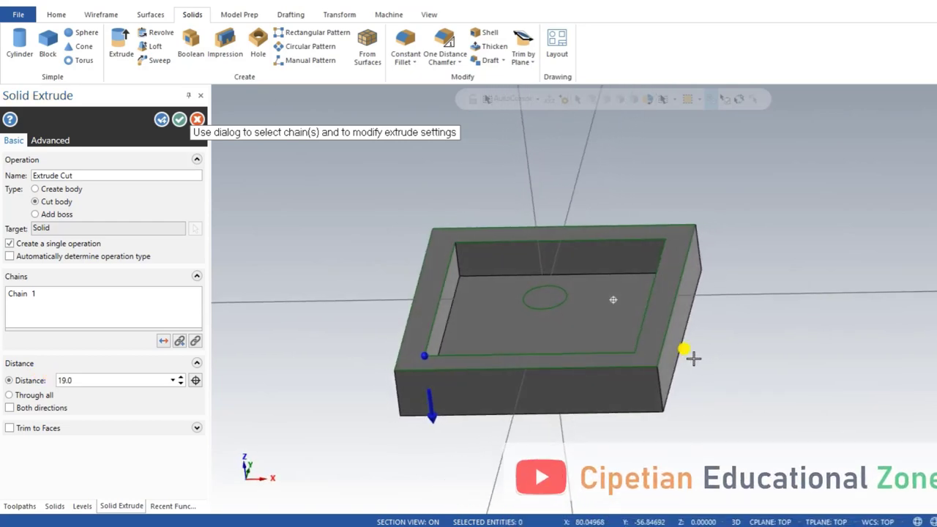
key(Return)
right_click(796, 223)
click(805, 292)
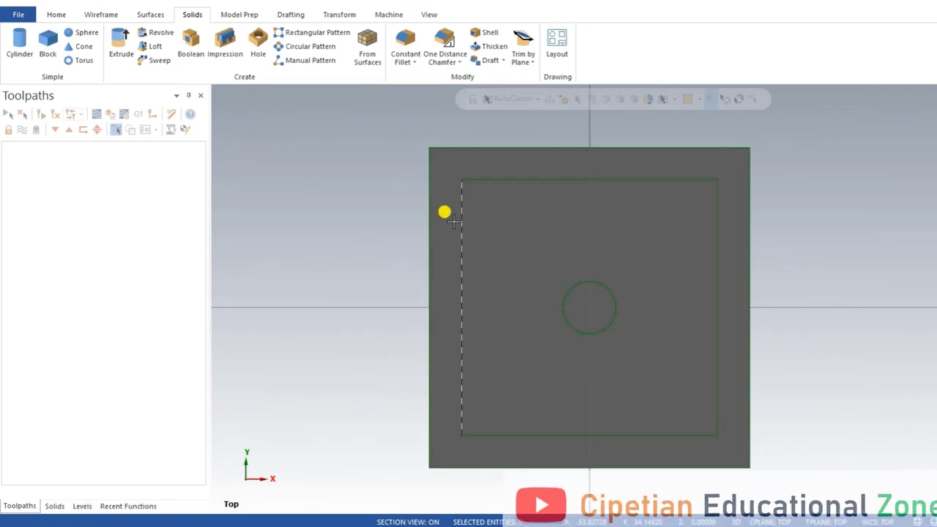
Fillet the inner square's chain at all four corners with radius 25.0.
click(99, 13)
click(819, 41)
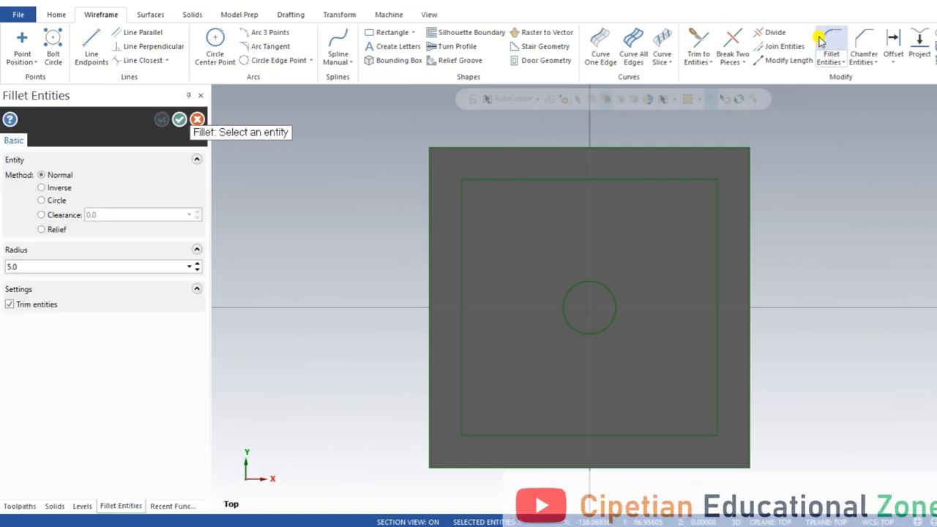
key(Escape)
click(841, 62)
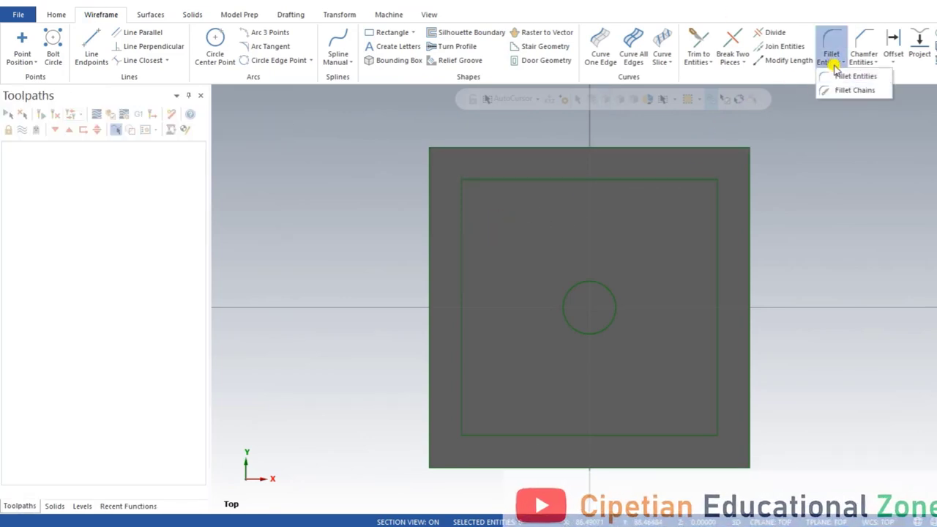
click(853, 93)
click(458, 223)
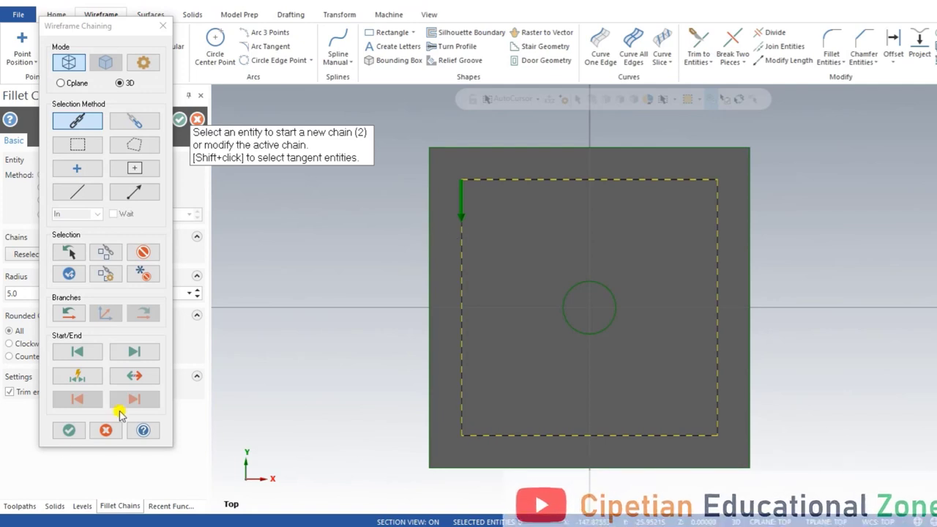
click(69, 429)
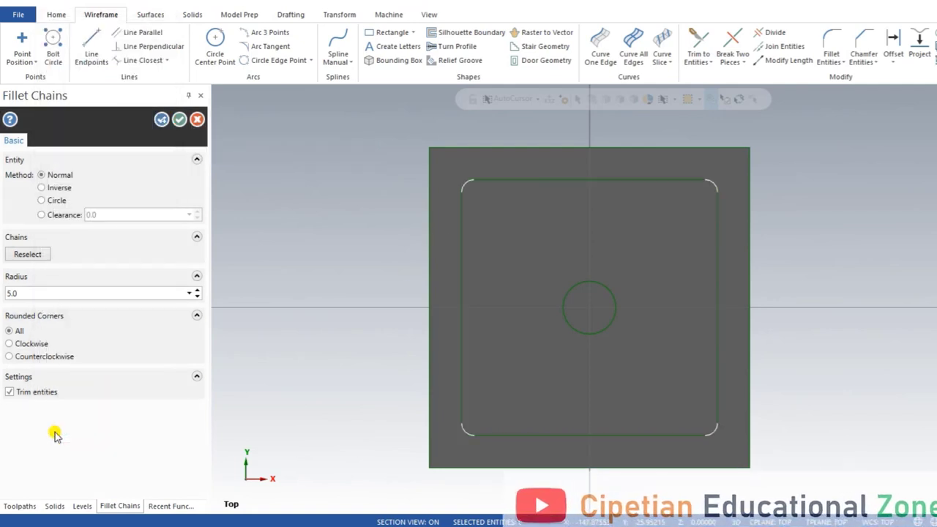
double_click(22, 293)
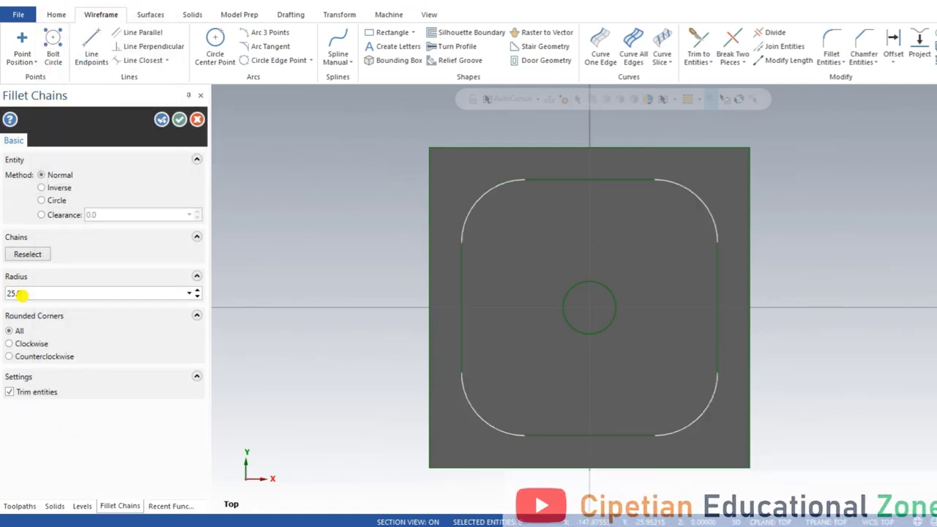
click(179, 119)
middle_drag(311, 287, 300, 249)
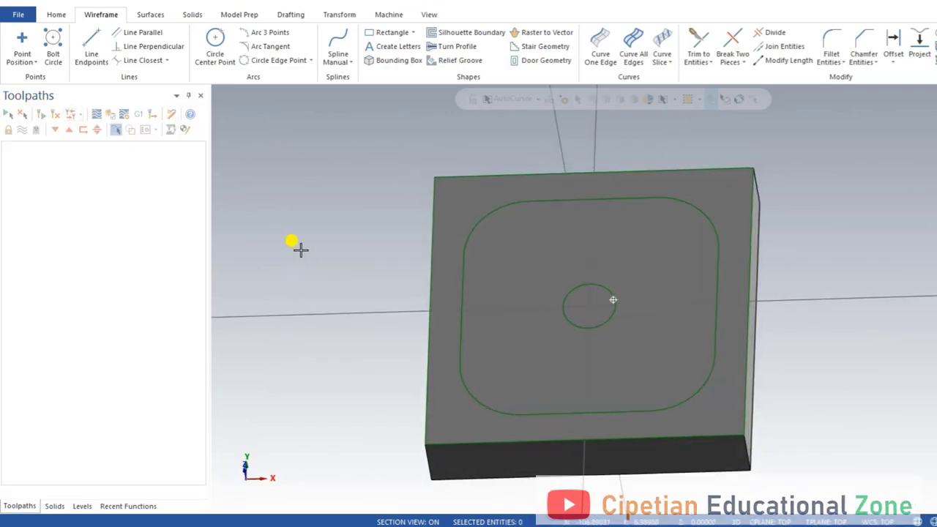
Extrude-cut the 25-radius rounded outline 19.0 deep into the block.
click(188, 14)
click(119, 42)
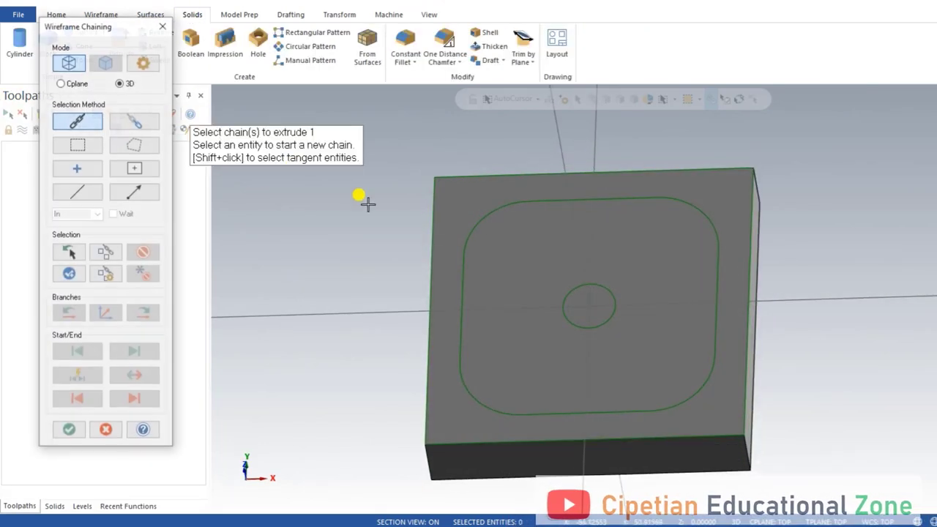
click(459, 266)
click(69, 430)
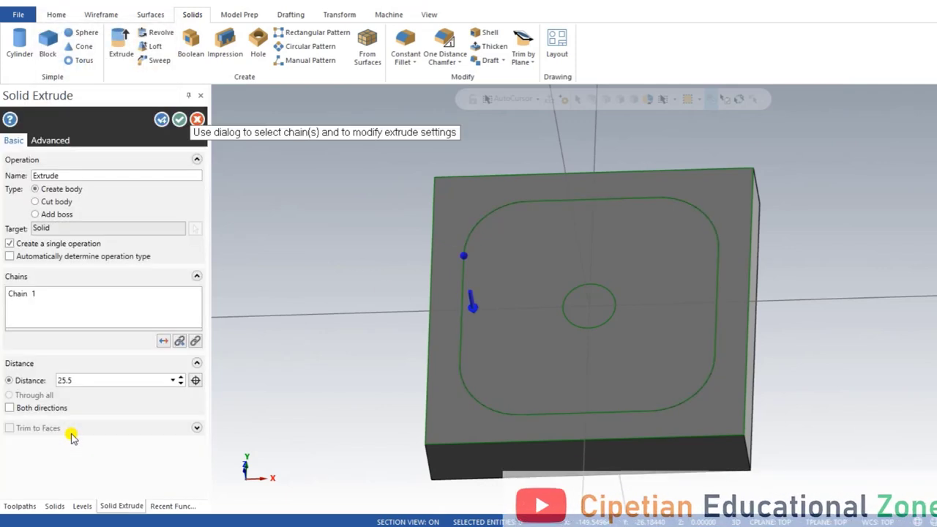
double_click(81, 379)
key(BackSpace)
key(BackSpace)
text(19)
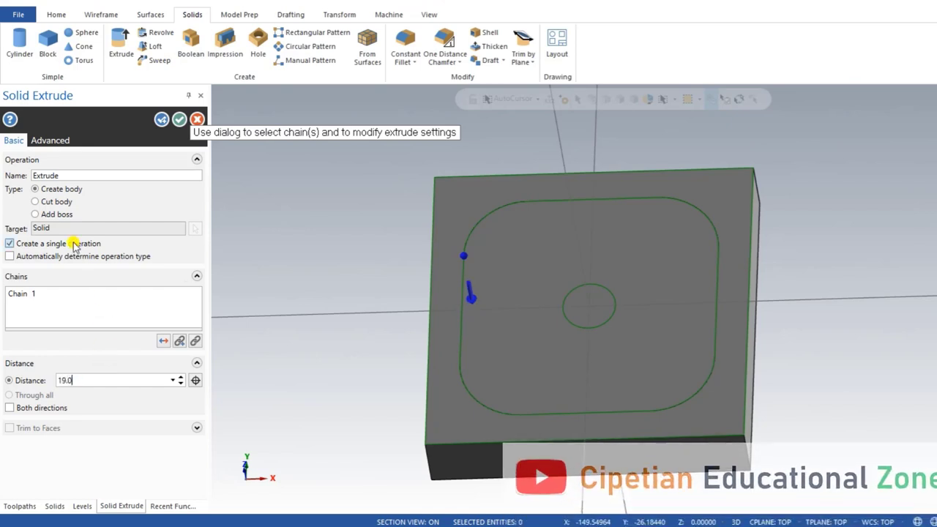
click(59, 202)
middle_drag(421, 369, 410, 377)
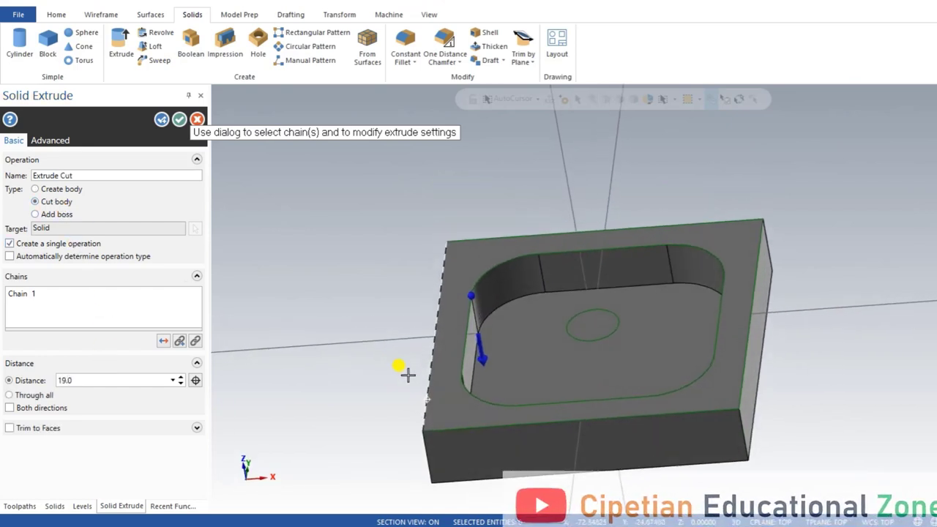
click(179, 120)
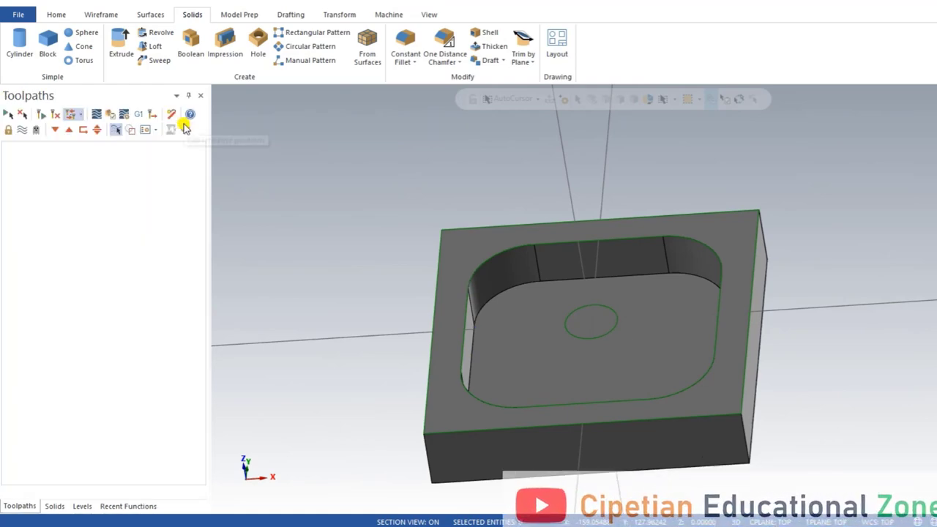
mouse_move(307, 188)
middle_down()
mouse_move(345, 209)
mouse_move(336, 217)
mouse_move(341, 208)
mouse_move(356, 236)
middle_up()
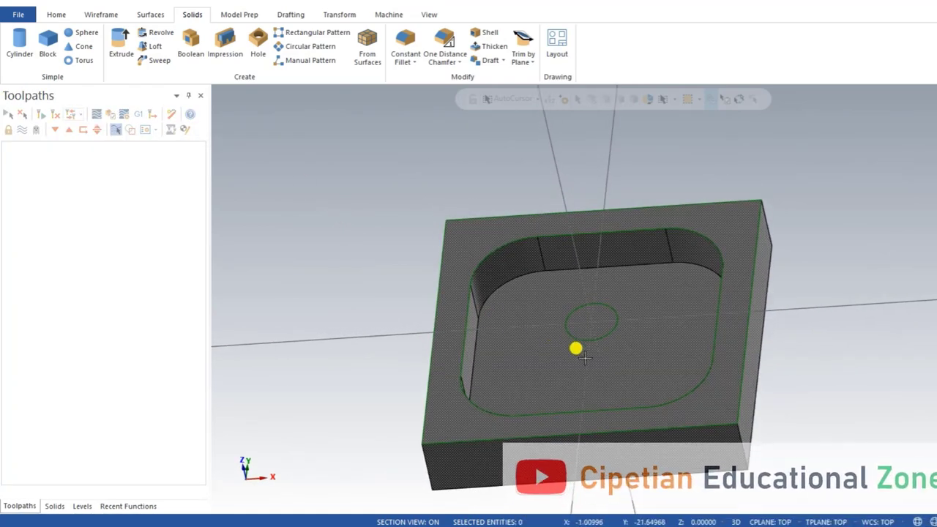
mouse_move(590, 357)
middle_down()
mouse_move(599, 367)
mouse_move(572, 376)
mouse_move(596, 380)
mouse_move(597, 364)
middle_up()
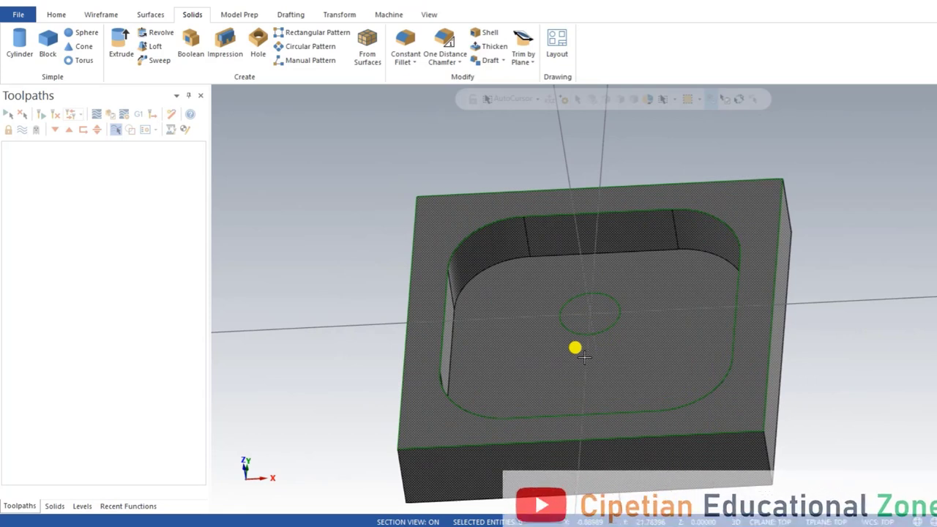
click(591, 330)
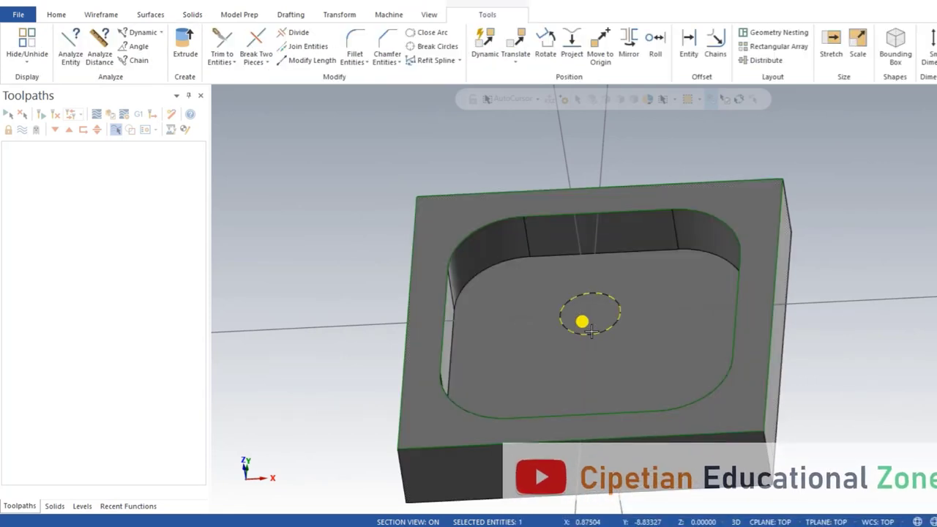
Change the 21.0-diameter circle's Z position to -19.0 in its arc properties.
right_click(591, 331)
click(633, 496)
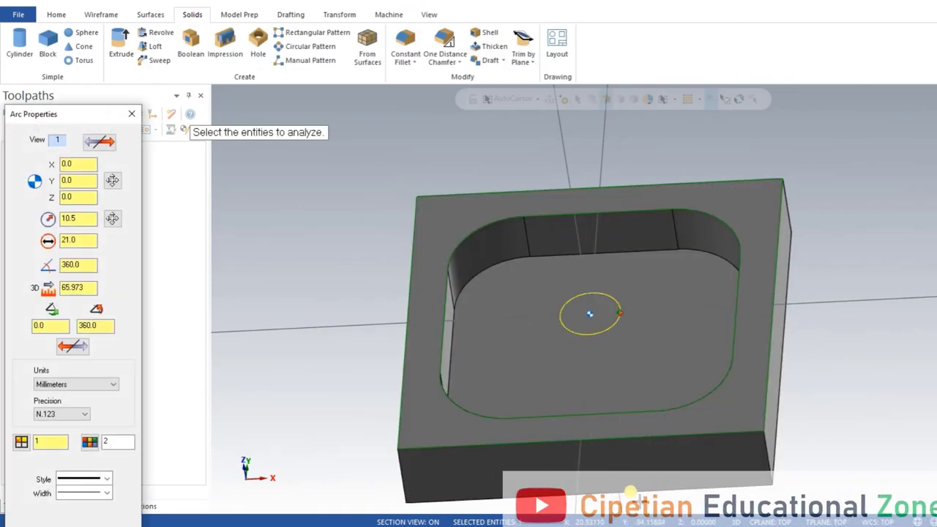
double_click(73, 240)
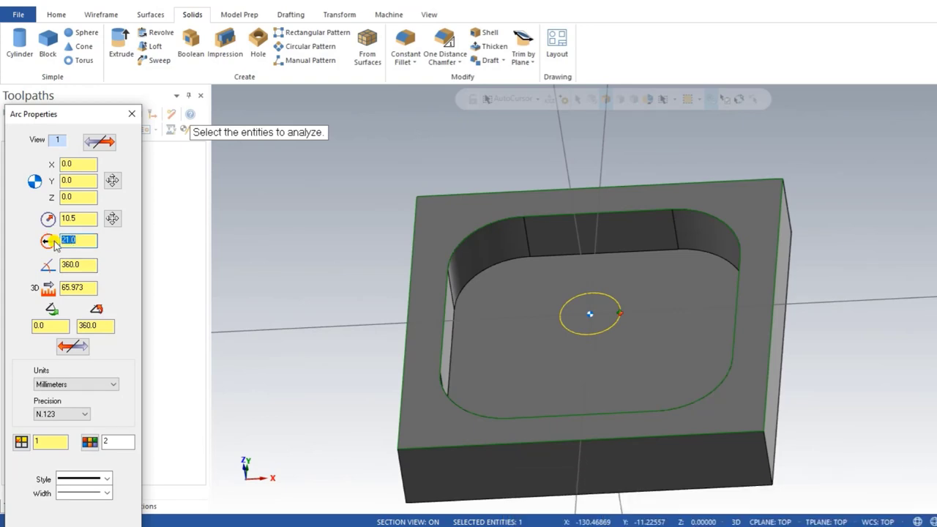
key(Escape)
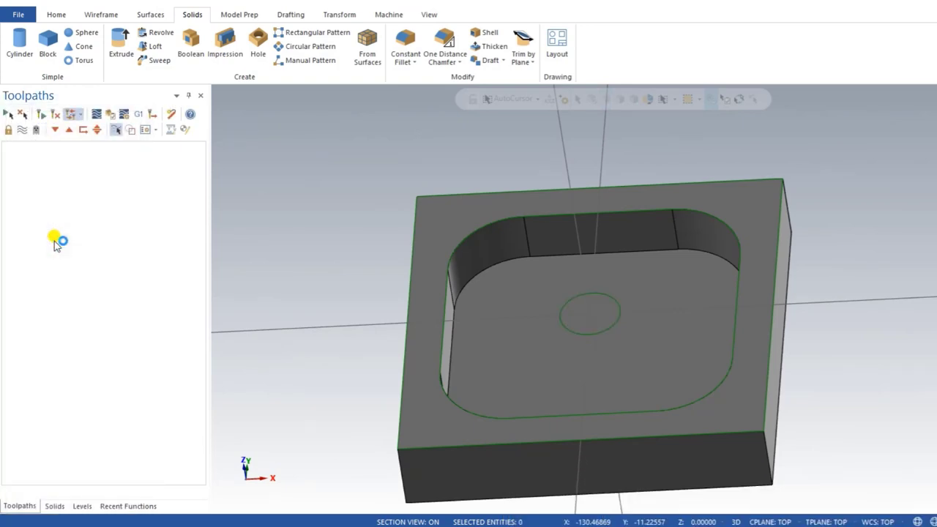
click(571, 327)
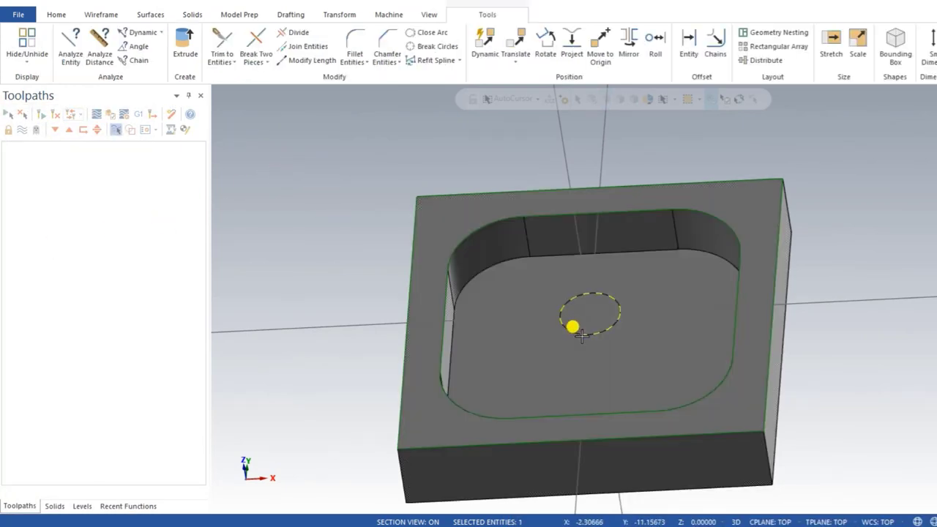
right_click(580, 328)
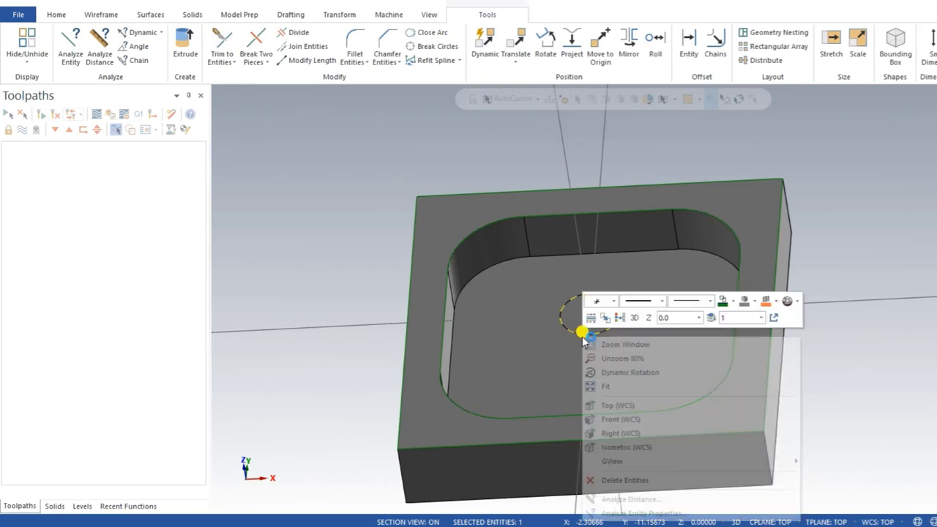
click(611, 515)
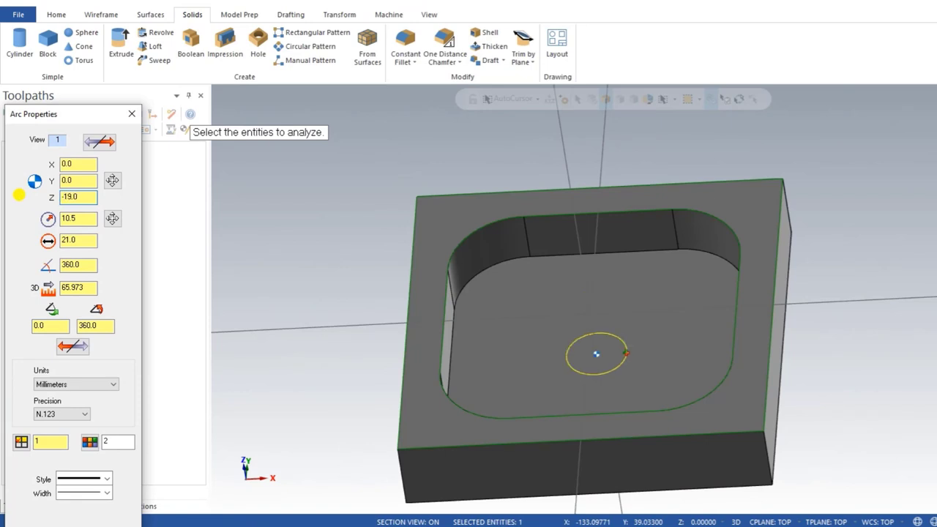
click(85, 492)
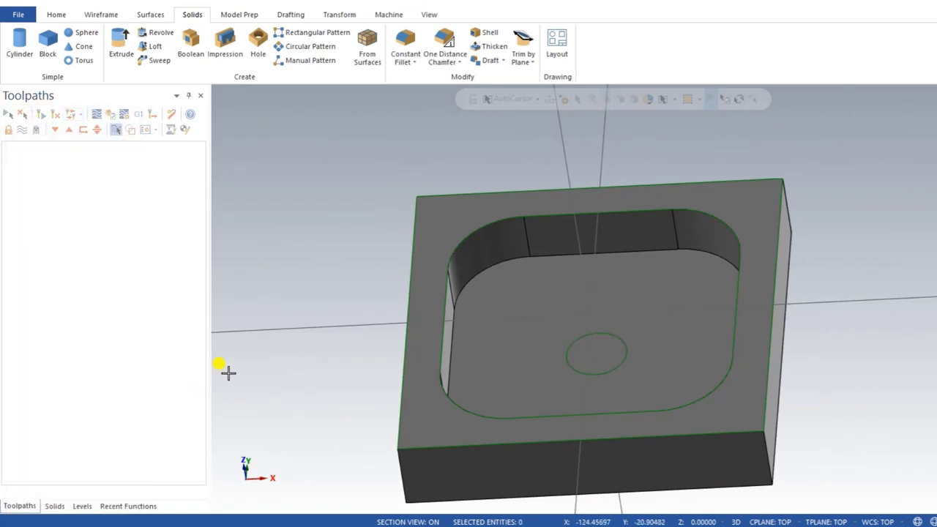
mouse_move(226, 372)
middle_down()
mouse_move(250, 334)
mouse_move(247, 360)
middle_up()
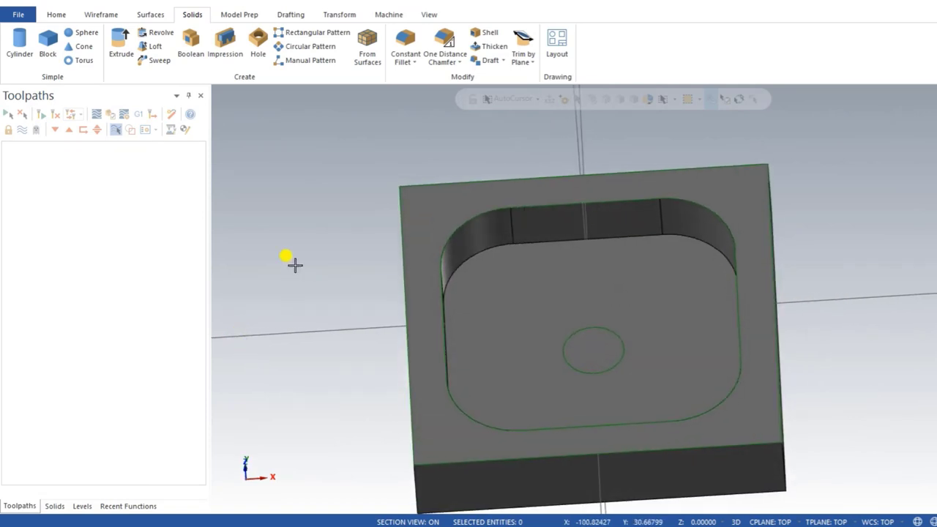
scroll(629, 366, up, 2)
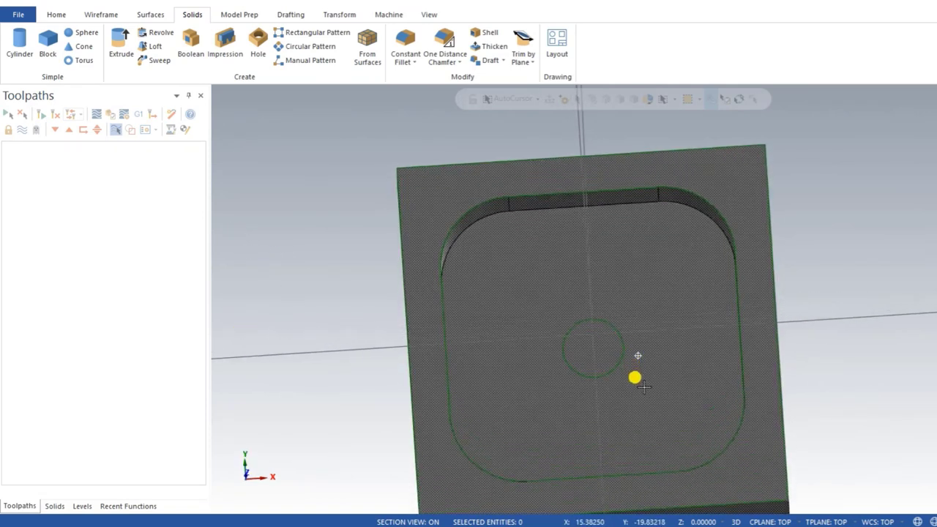
scroll(637, 359, down, 2)
middle_drag(638, 356, 624, 337)
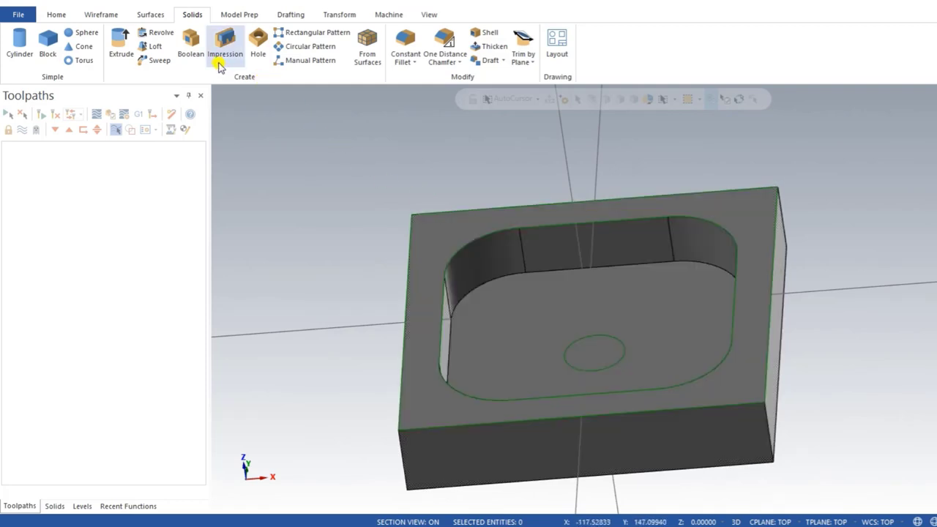
Extrude the circle upward as an added boss, 13.0 high with a 10.0° draft.
click(121, 40)
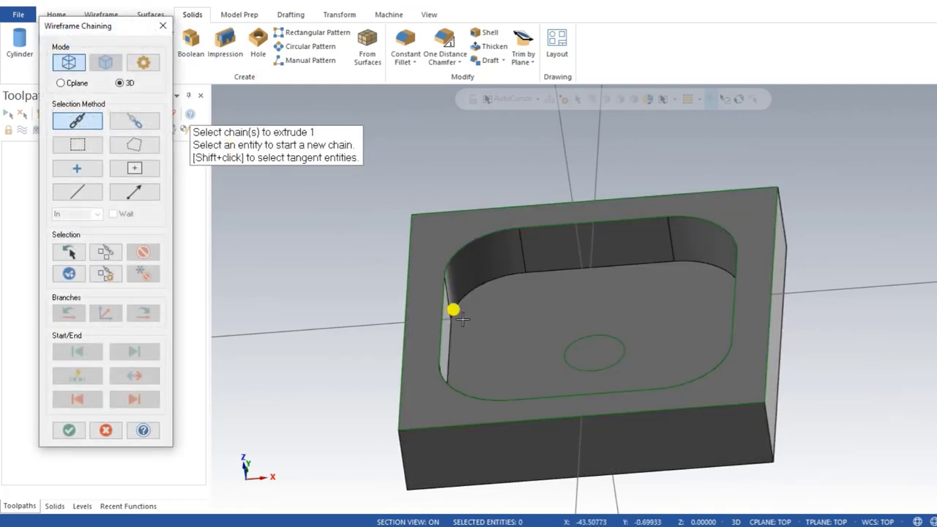
click(561, 358)
click(69, 430)
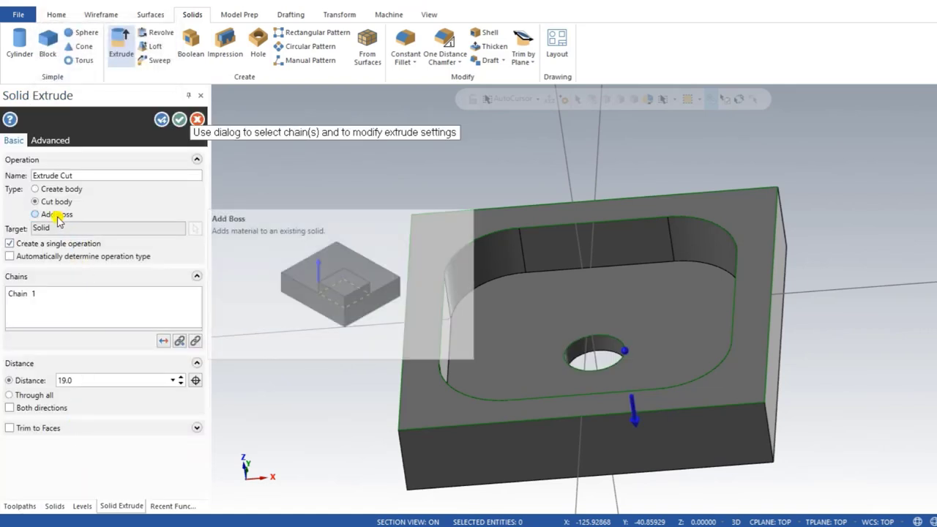
click(57, 218)
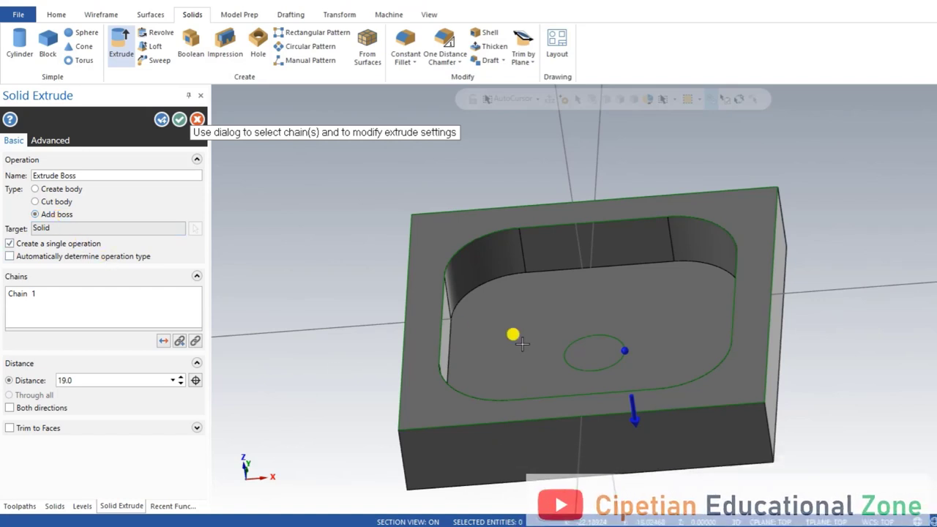
click(162, 340)
double_click(76, 381)
text(13)
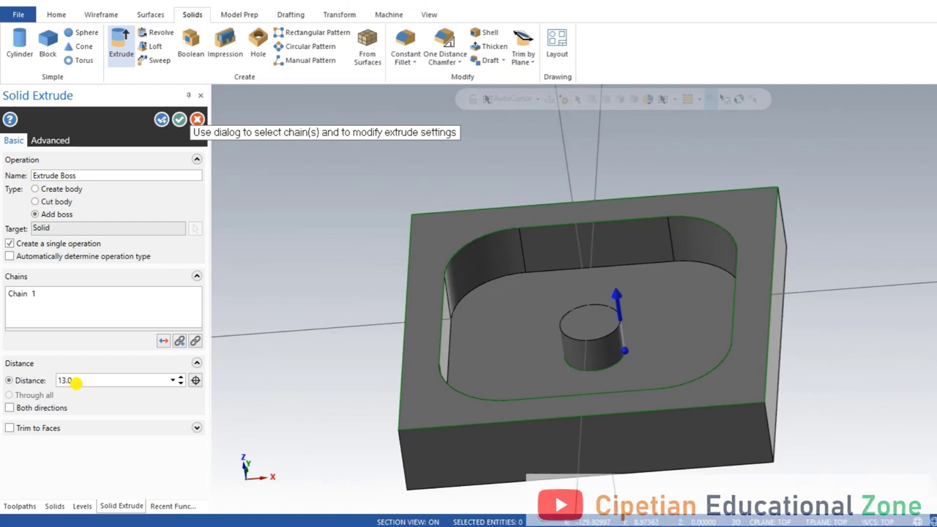
click(46, 142)
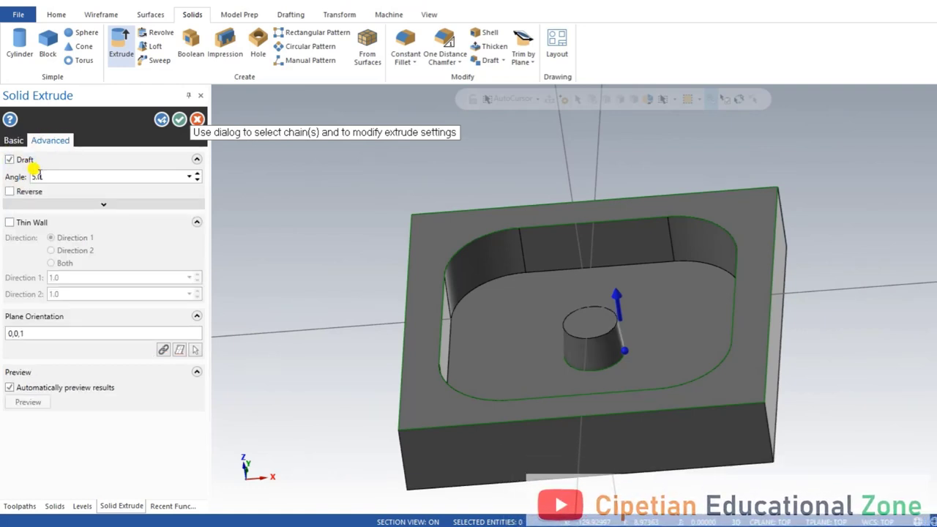
text(10.0)
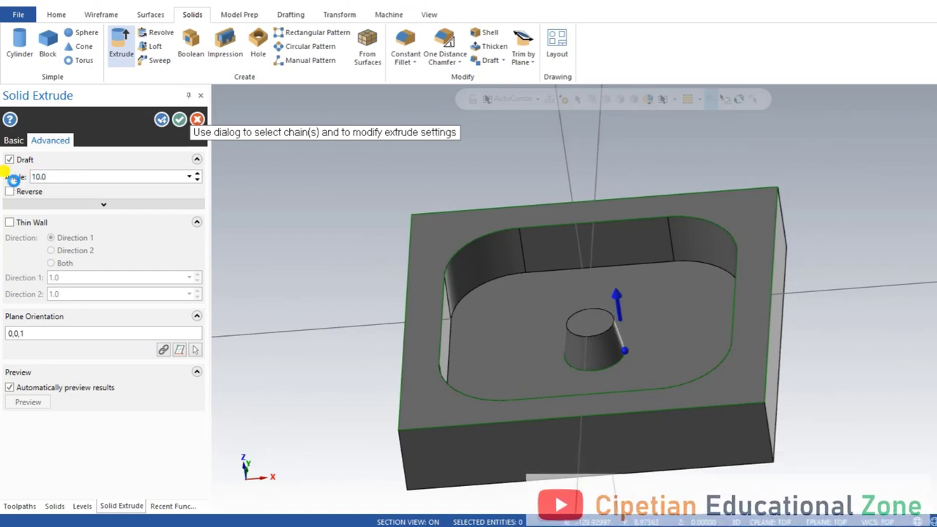
click(180, 119)
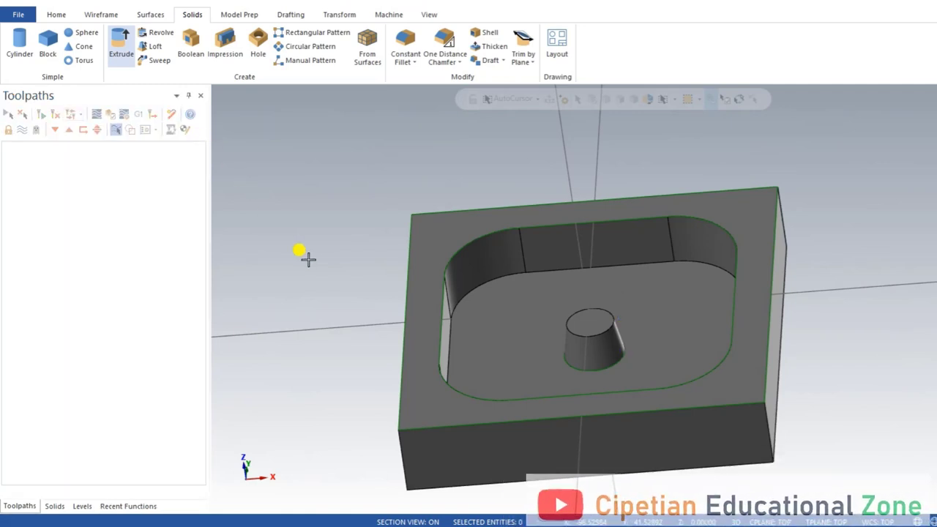
Apply a 9.0-radius constant fillet to the pocket's top rim edge loop.
middle_drag(308, 258, 477, 247)
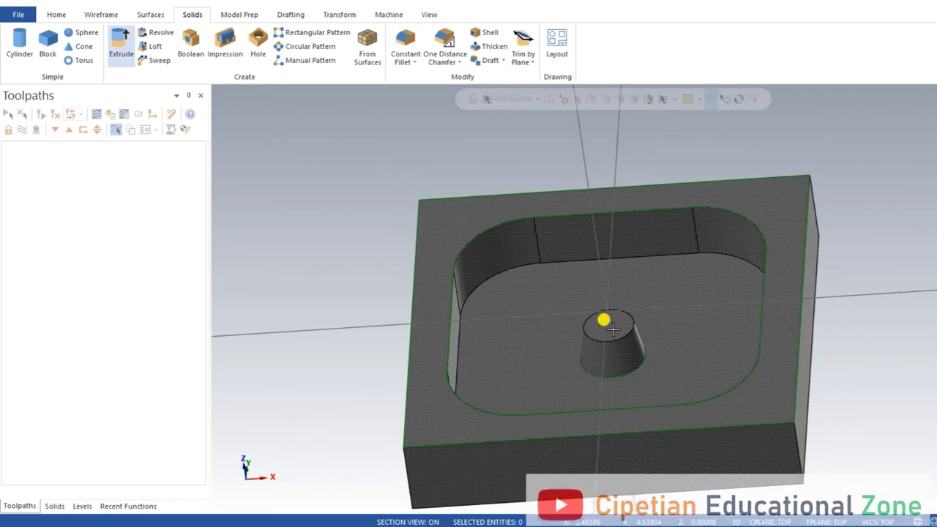
middle_drag(438, 178, 745, 284)
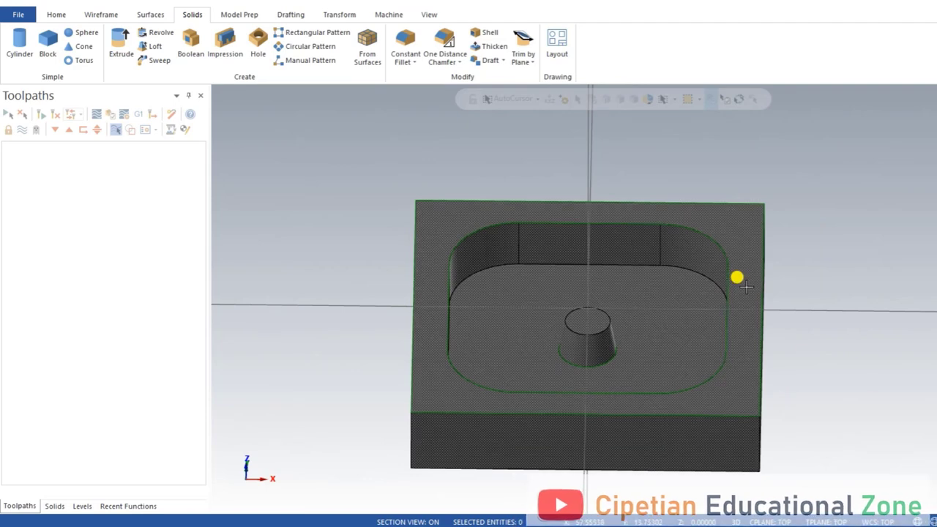
click(406, 42)
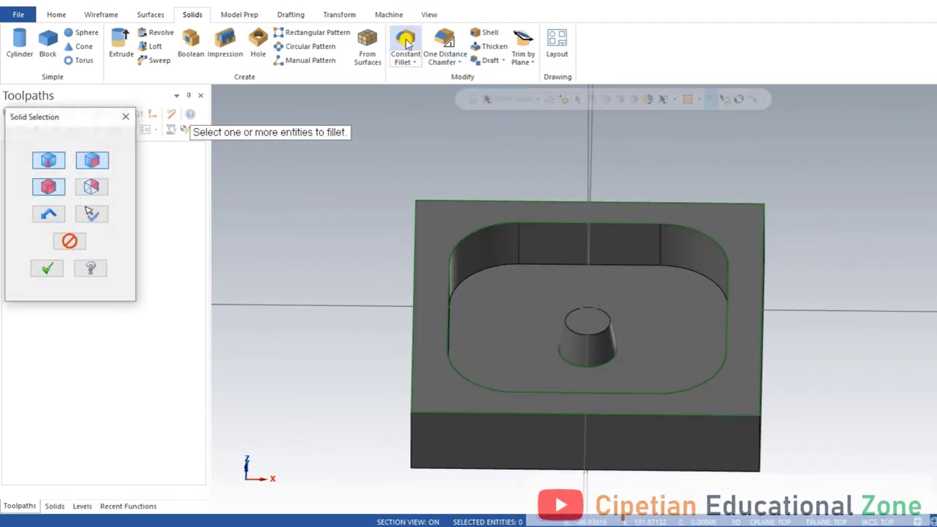
click(414, 62)
click(418, 79)
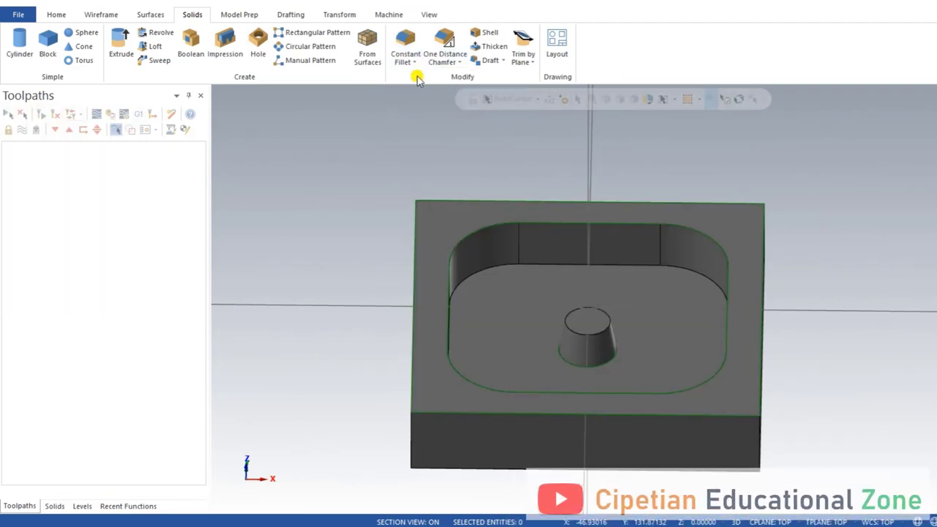
middle_drag(427, 95, 449, 136)
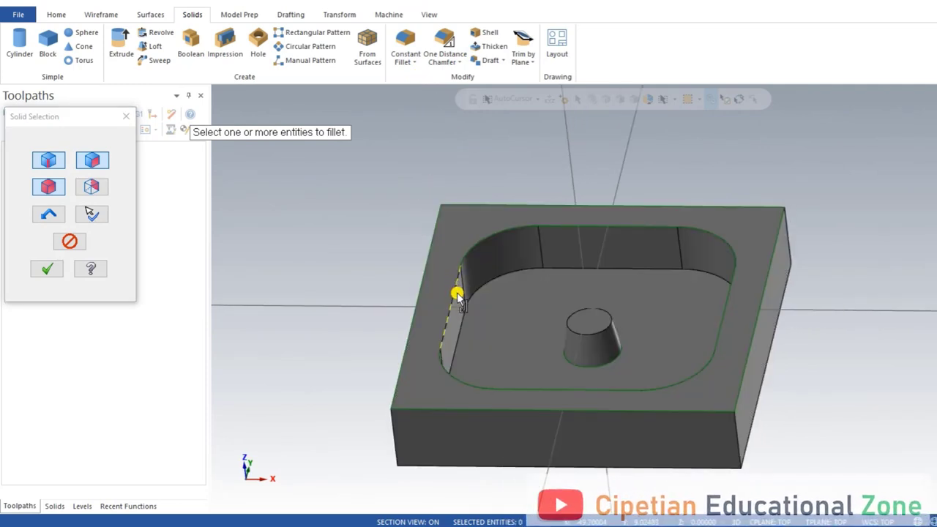
click(456, 292)
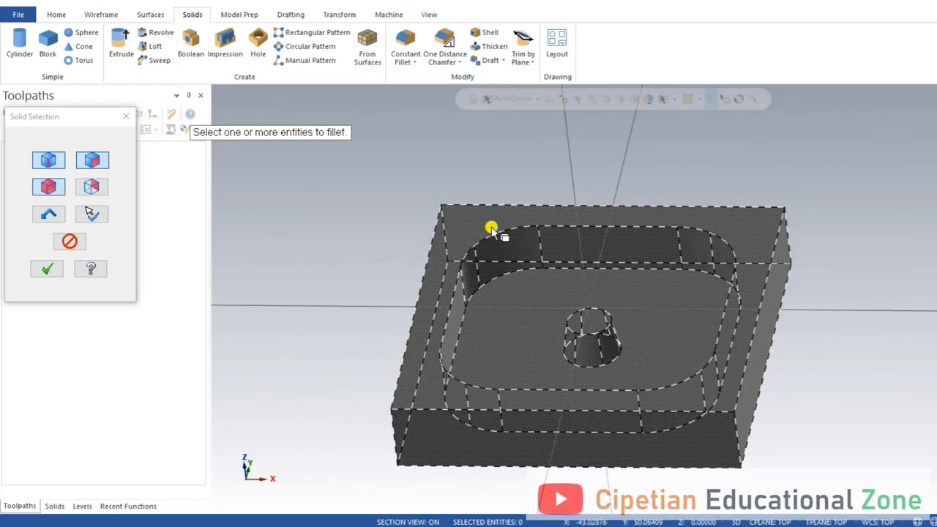
click(49, 270)
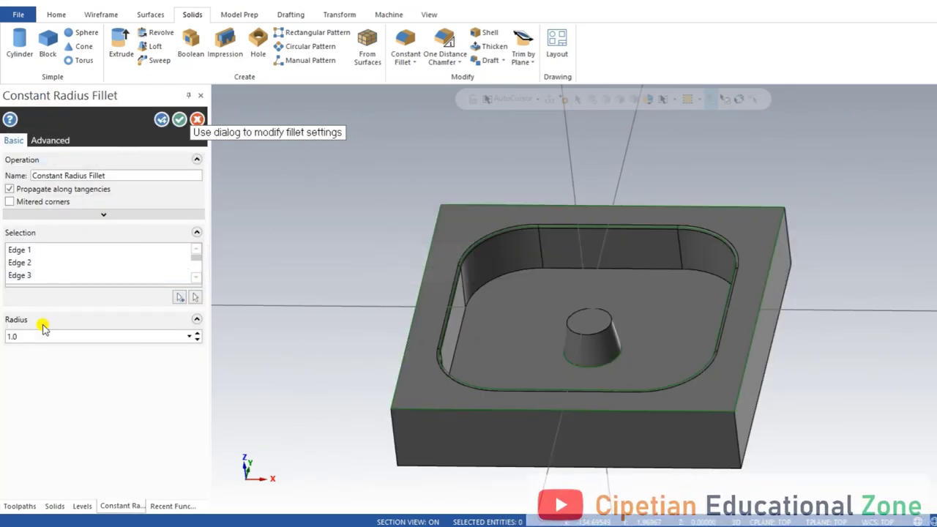
double_click(22, 335)
text(9)
key(Return)
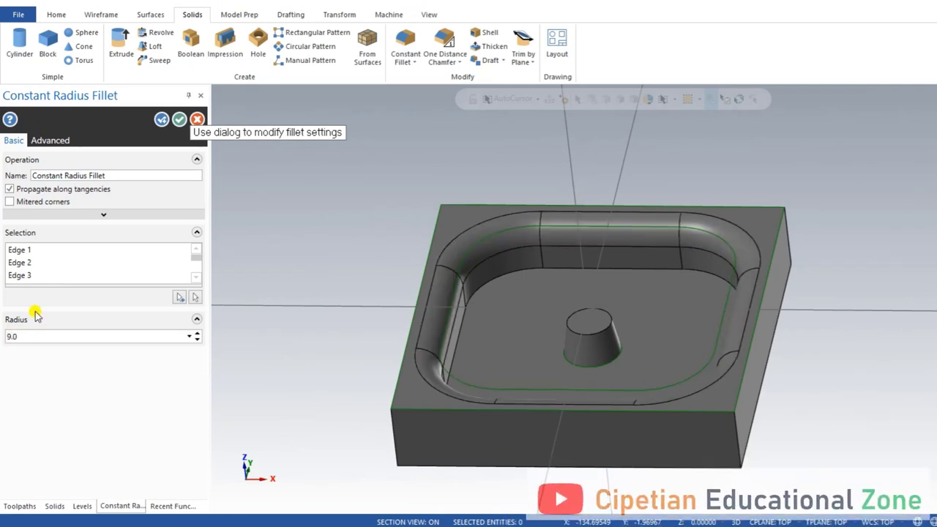
Apply the rim fillet, then fillet the pocket floor edge loop at 6.0.
click(161, 119)
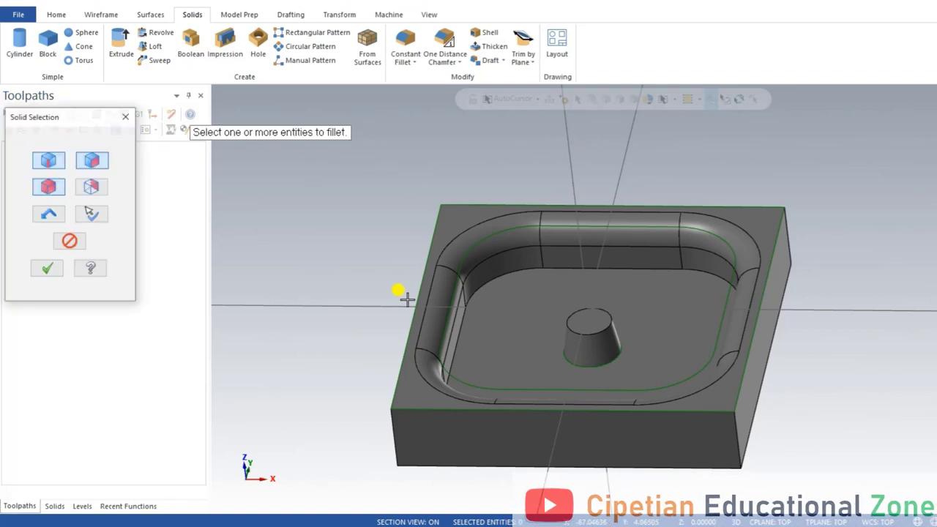
click(460, 338)
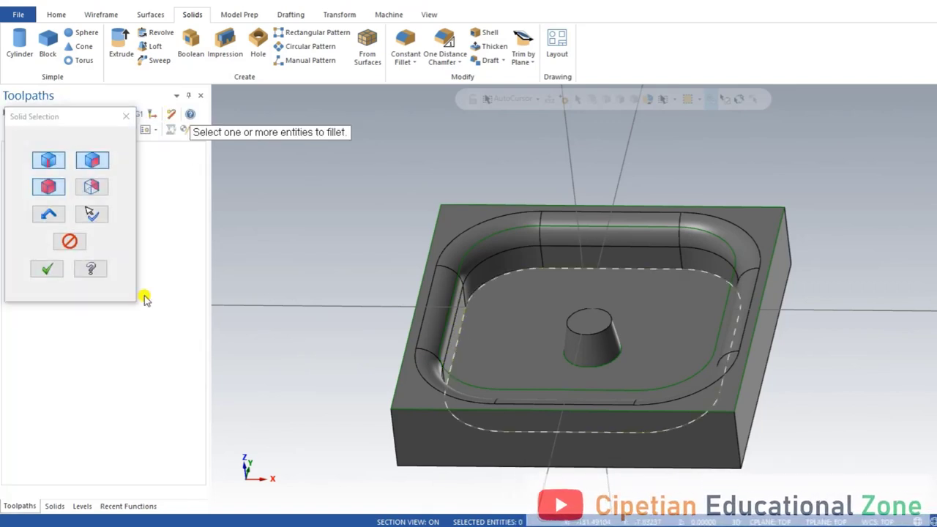
click(47, 268)
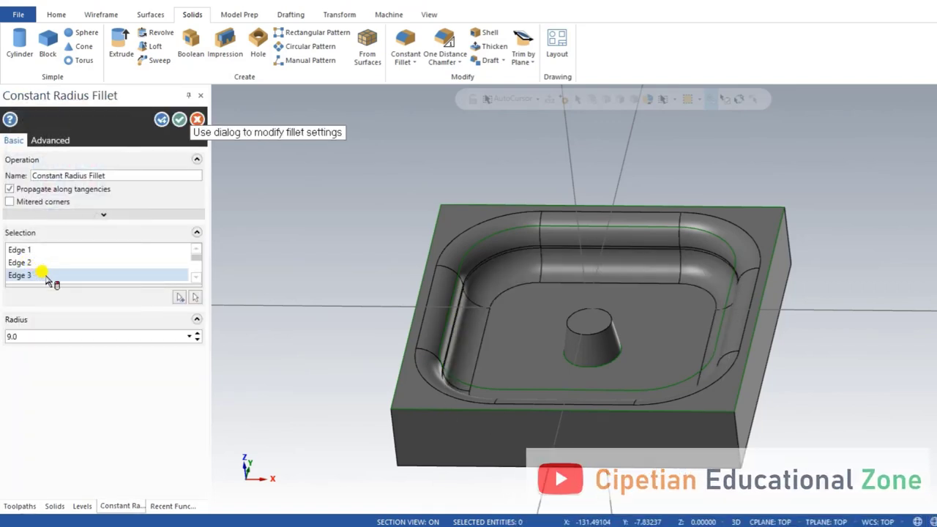
text(6)
click(51, 316)
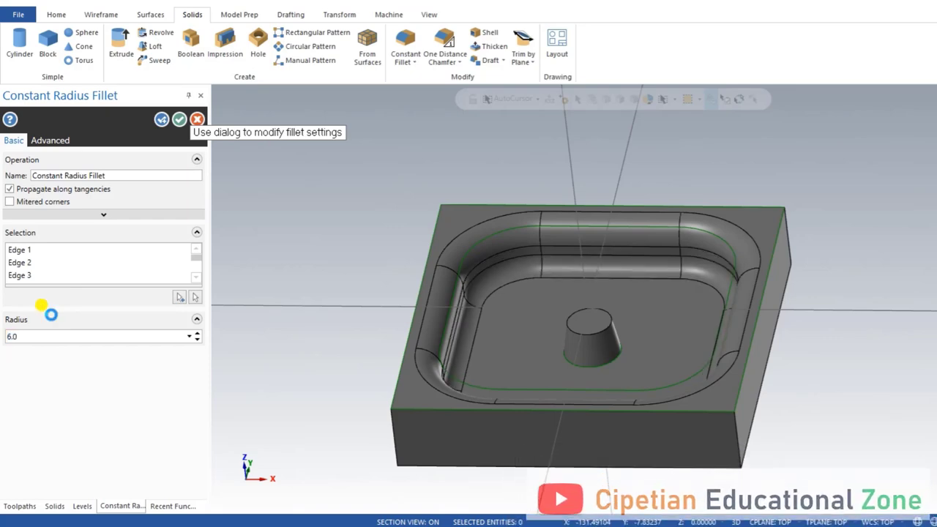
click(162, 121)
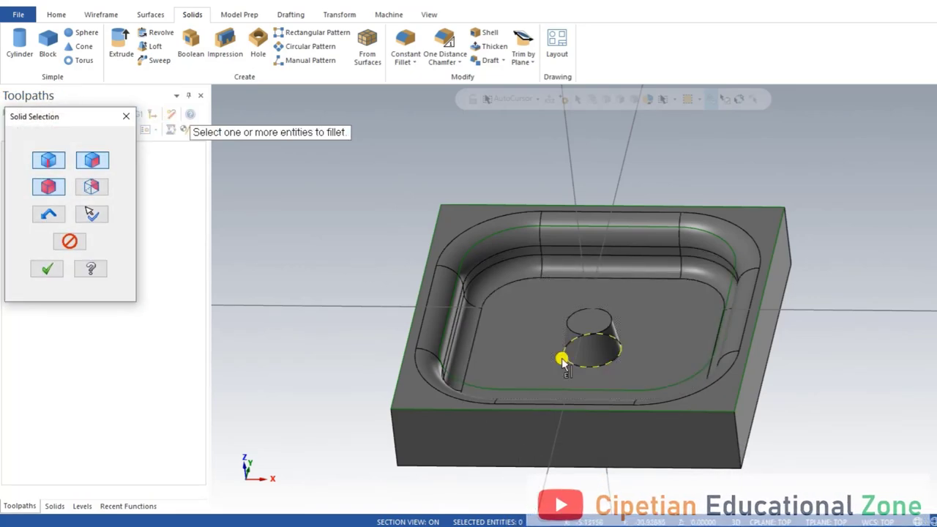
Fillet the boss base edge at 2.5 and the boss top edge at 1.0.
click(61, 276)
text(2.5)
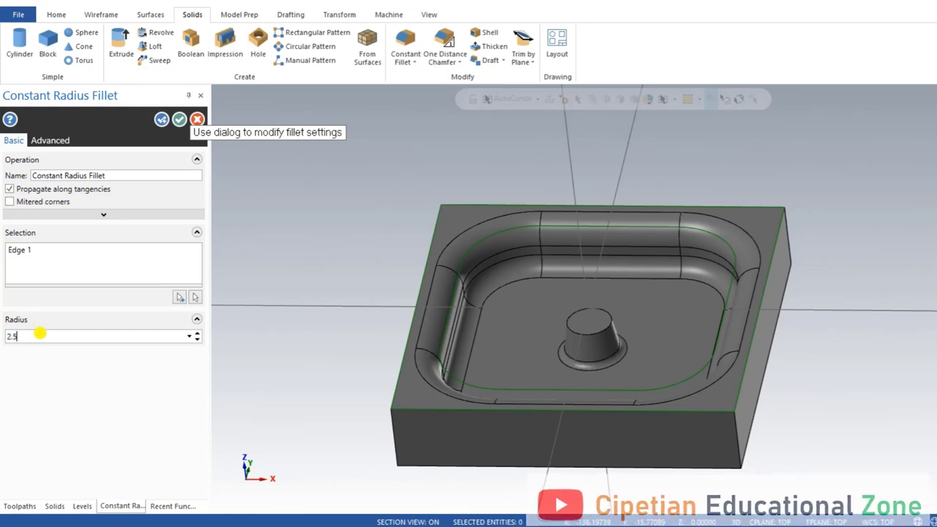
key(Return)
click(156, 122)
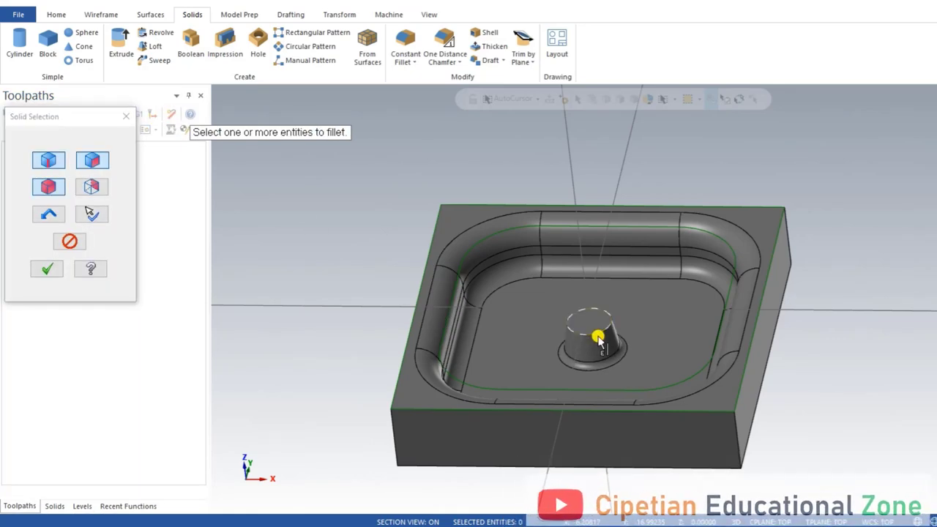
click(47, 269)
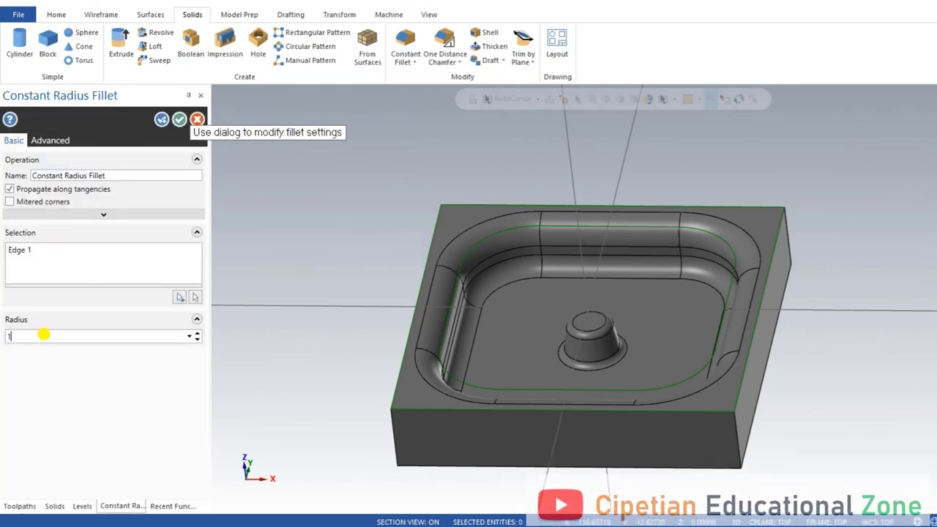
text(.0)
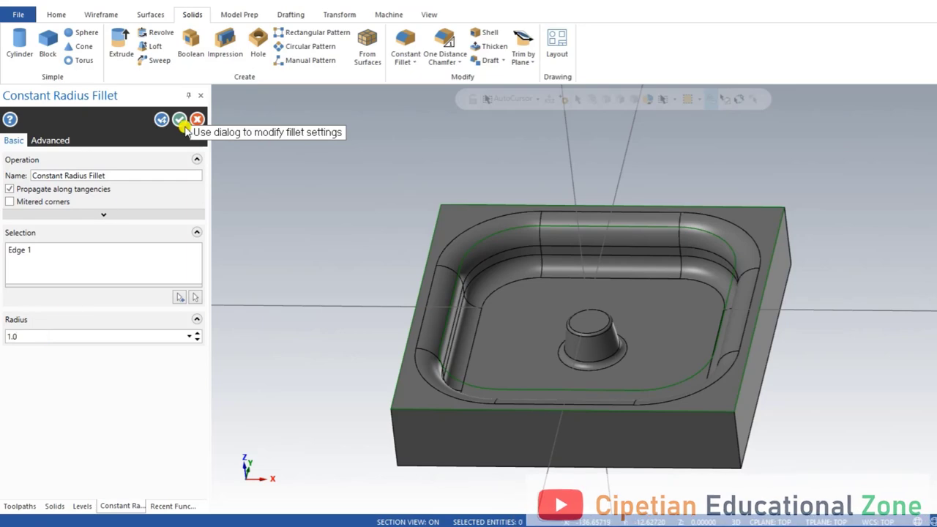
click(183, 119)
middle_drag(503, 184, 477, 251)
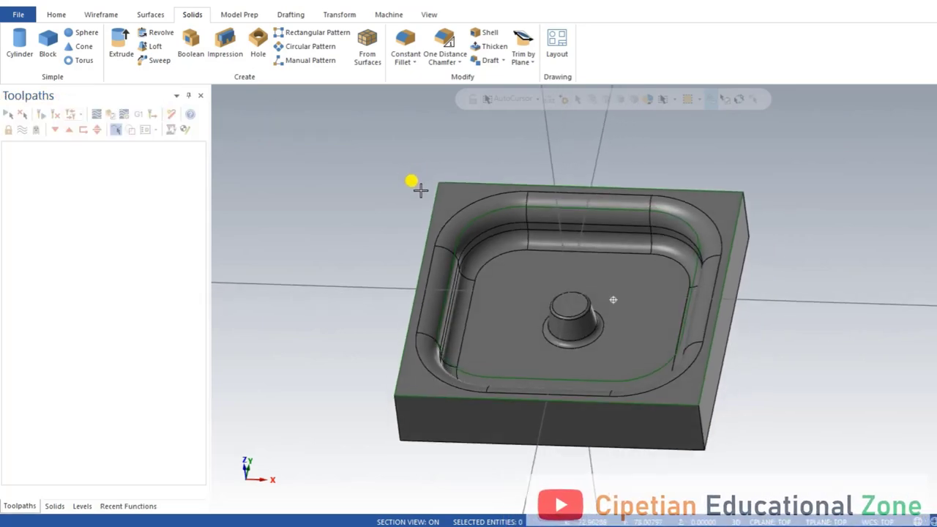
Assign a shiny metal material to the whole solid through the Home tab's Attributes.
click(505, 282)
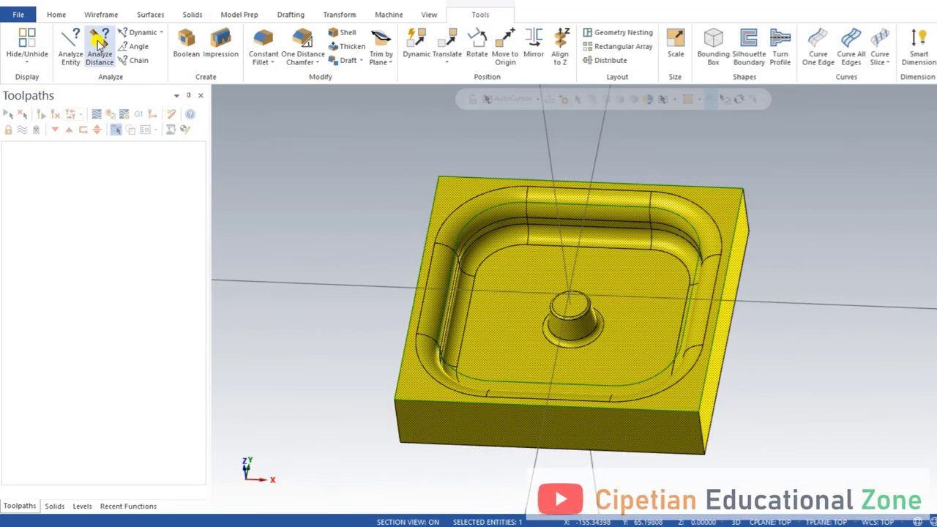
click(71, 15)
click(172, 60)
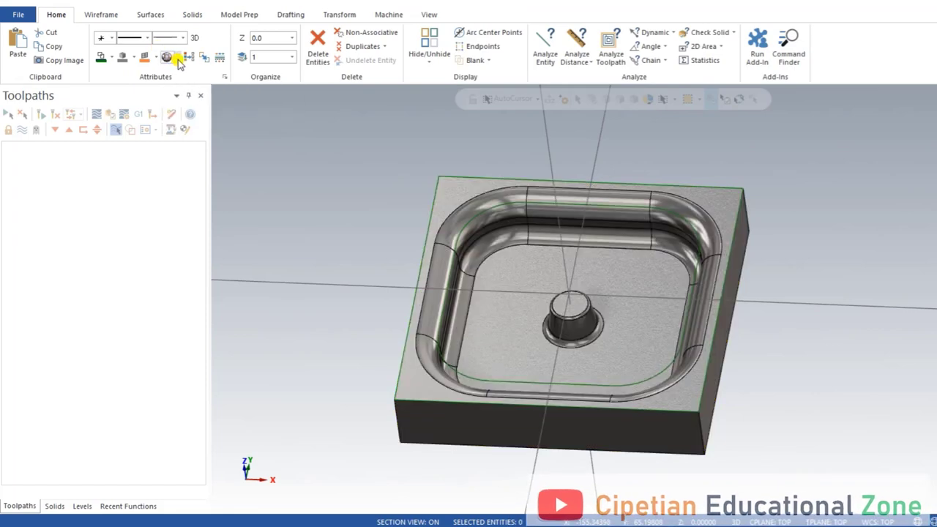
mouse_move(257, 141)
middle_down()
mouse_move(327, 169)
mouse_move(307, 166)
mouse_move(271, 203)
mouse_move(314, 162)
middle_up()
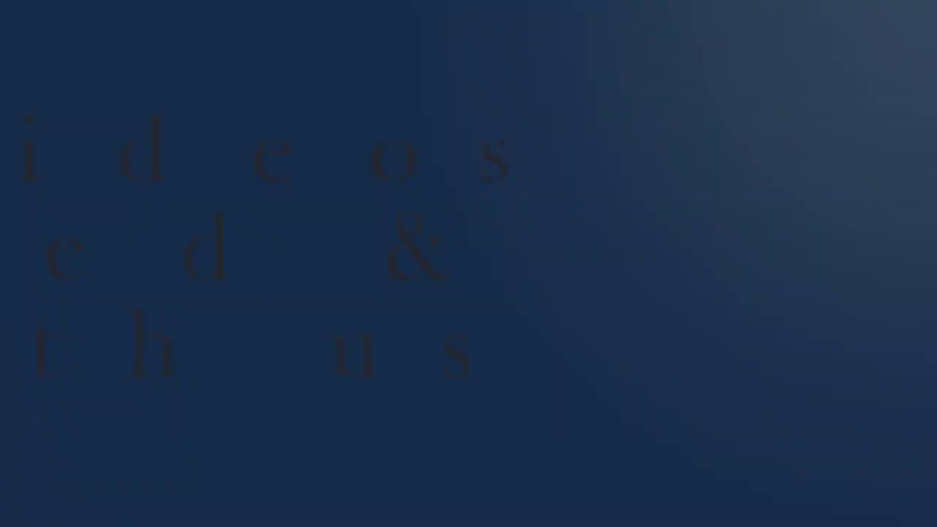